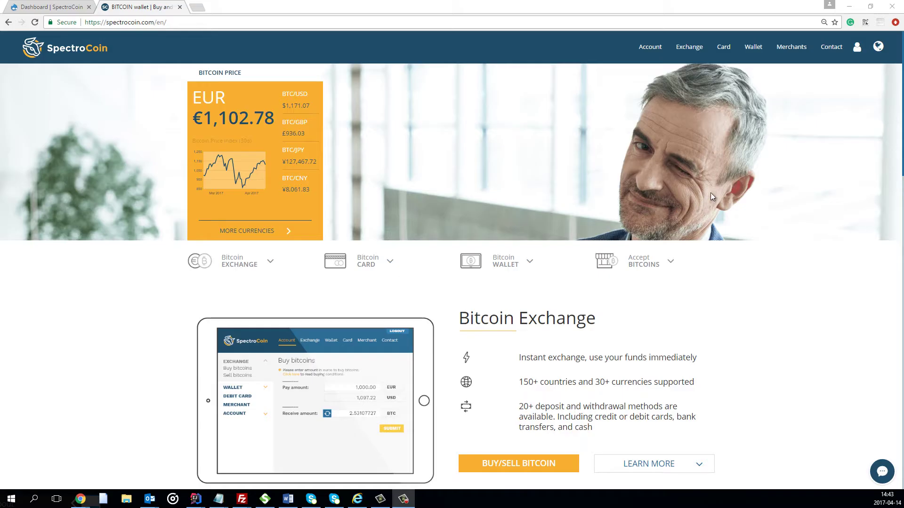
# - Open the Bitcoin Payment Plugins section in SpectroCoin's merchant integration tools
pyautogui.click(786, 50)
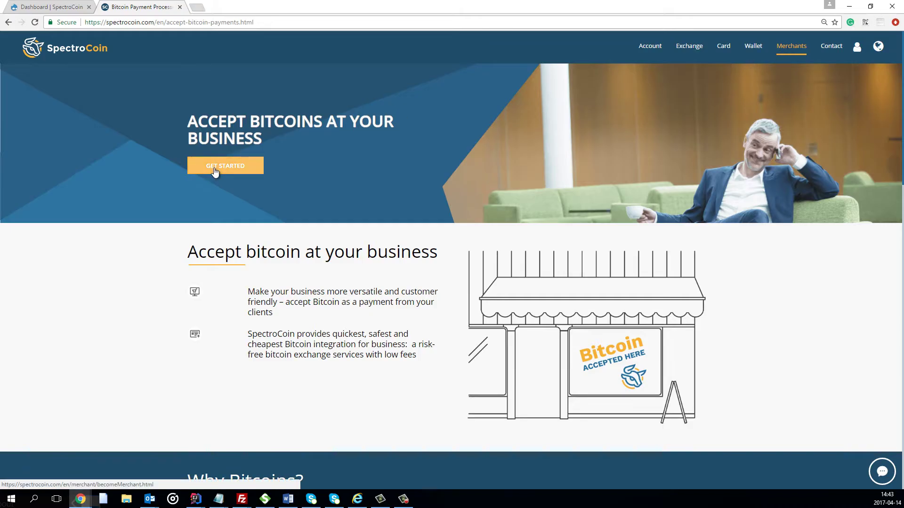
pyautogui.click(239, 167)
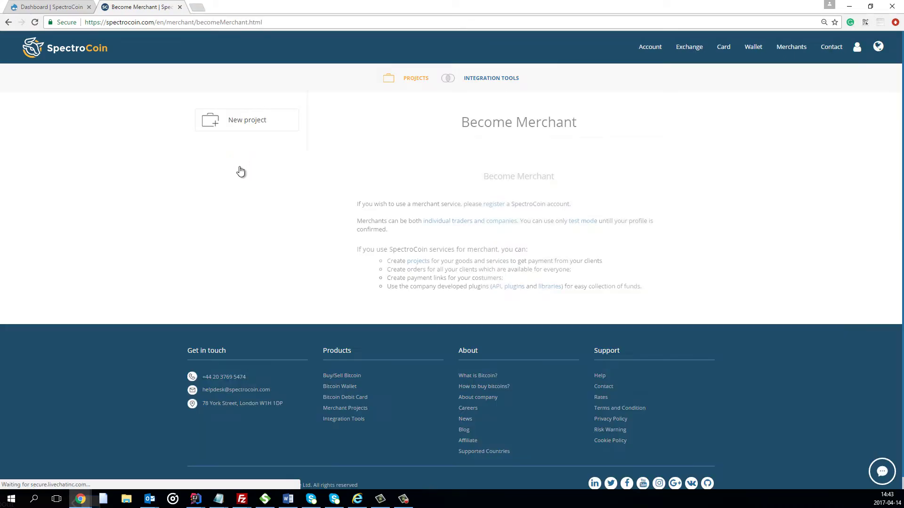
pyautogui.click(501, 81)
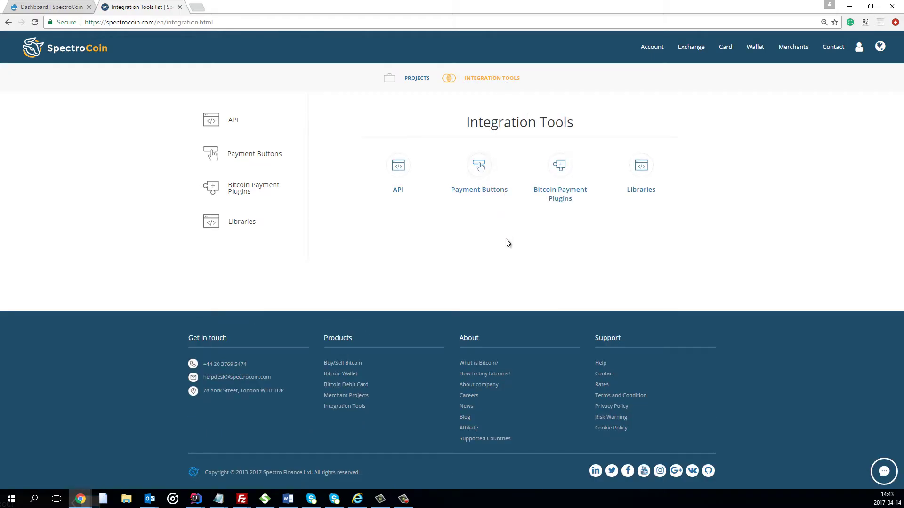
pyautogui.click(545, 197)
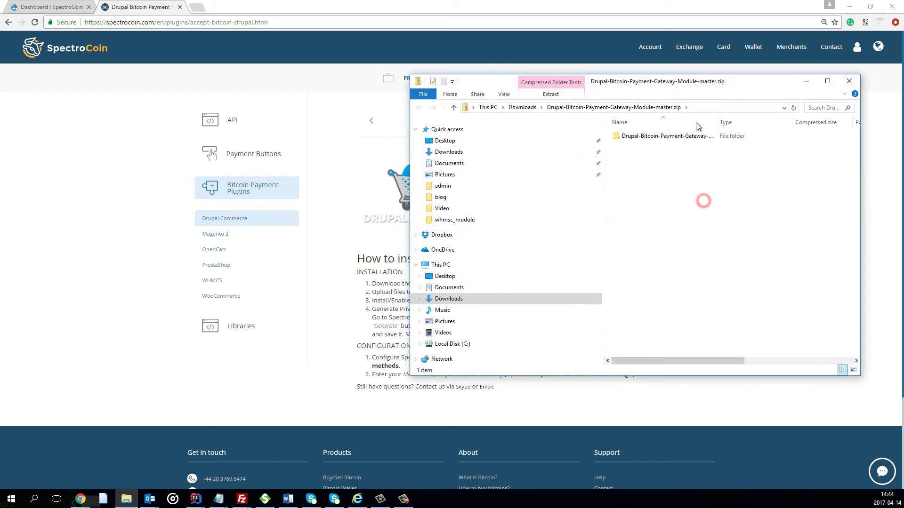
# - Uncover the desktop behind the browser and create a folder named Drupal_test there
pyautogui.moveTo(702, 6); pyautogui.dragTo(513, 146)
pyautogui.rightClick(329, 53)
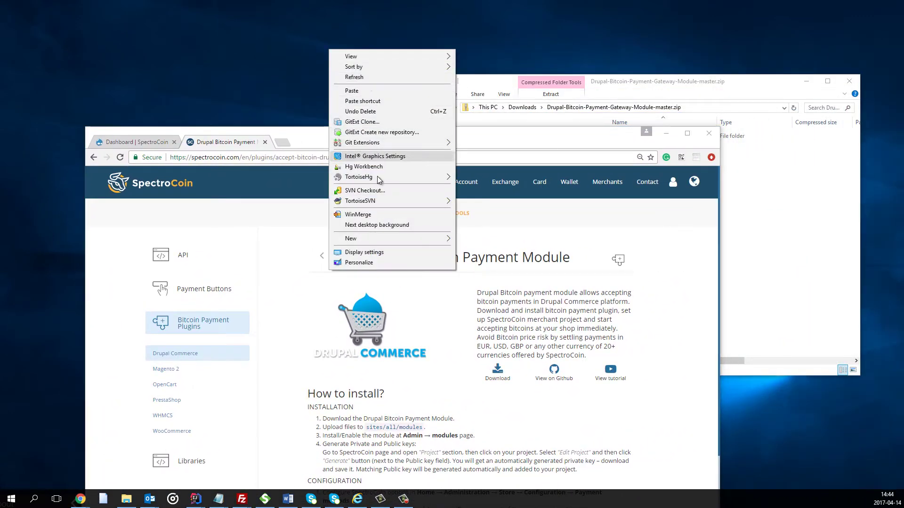
pyautogui.click(369, 239)
pyautogui.click(545, 241)
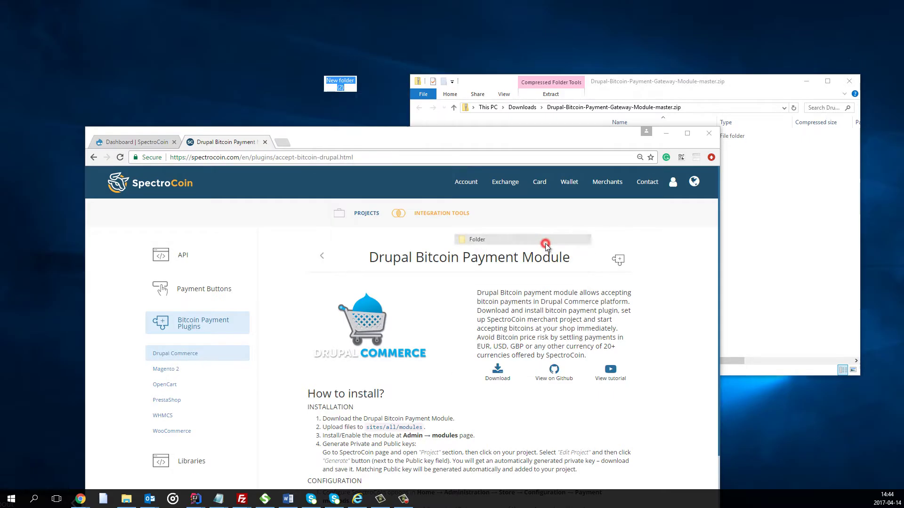
pyautogui.write('D')
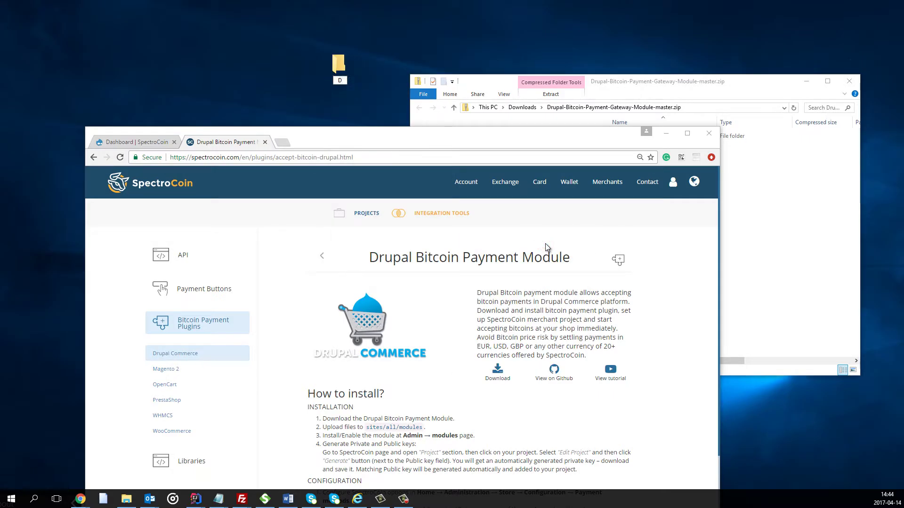
pyautogui.write('rupal_test')
pyautogui.press('Return')
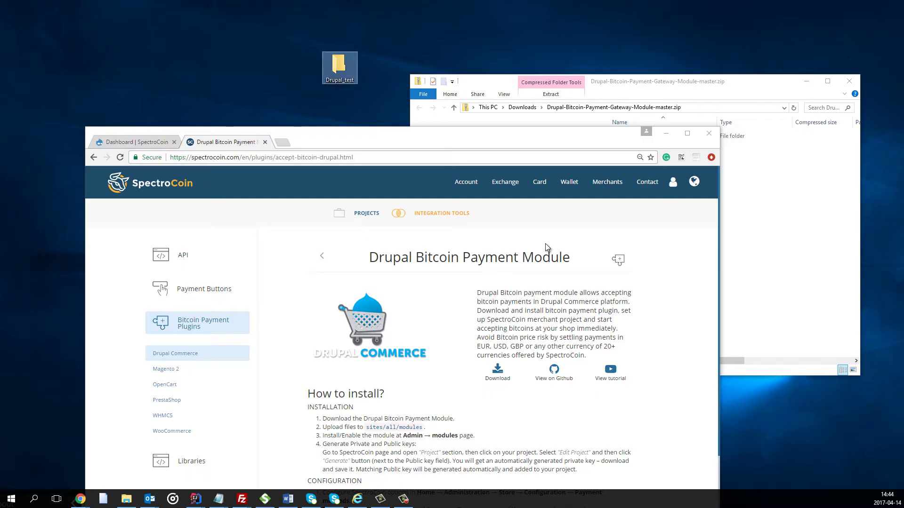
# - Copy the module folder from Drupal-Bitcoin-Payment-Gateway-Module-master.zip into Drupal_test, and close the archive window
pyautogui.press('Return')
pyautogui.click(618, 101)
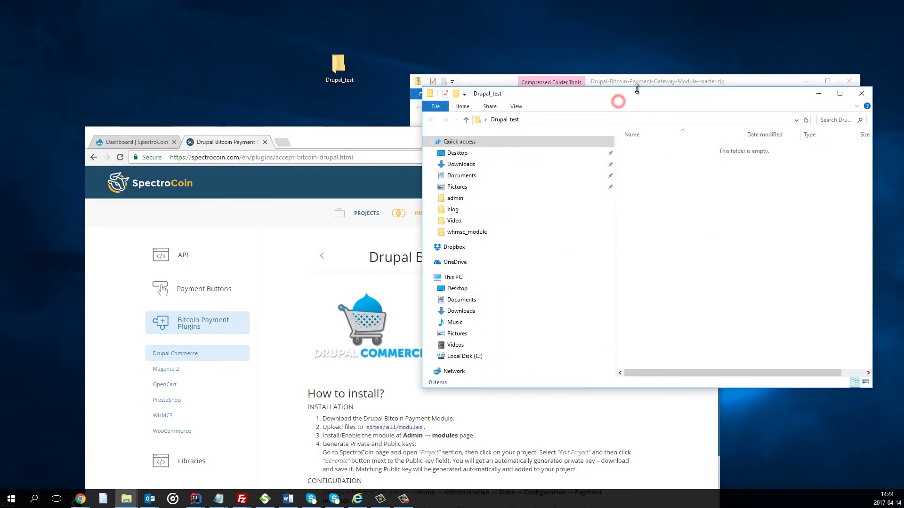
pyautogui.click(636, 82)
pyautogui.click(635, 137)
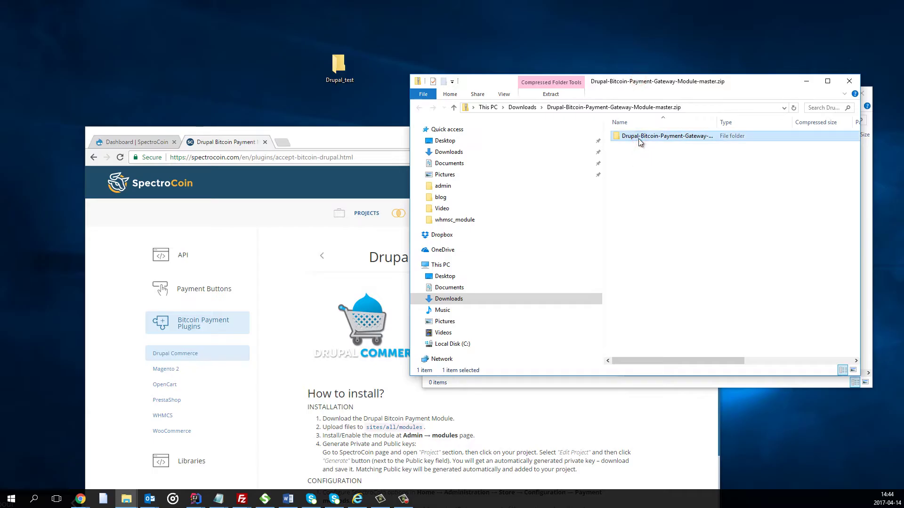
pyautogui.rightClick(640, 142)
pyautogui.click(650, 177)
pyautogui.moveTo(665, 83); pyautogui.dragTo(423, 86)
pyautogui.click(776, 185)
pyautogui.rightClick(776, 186)
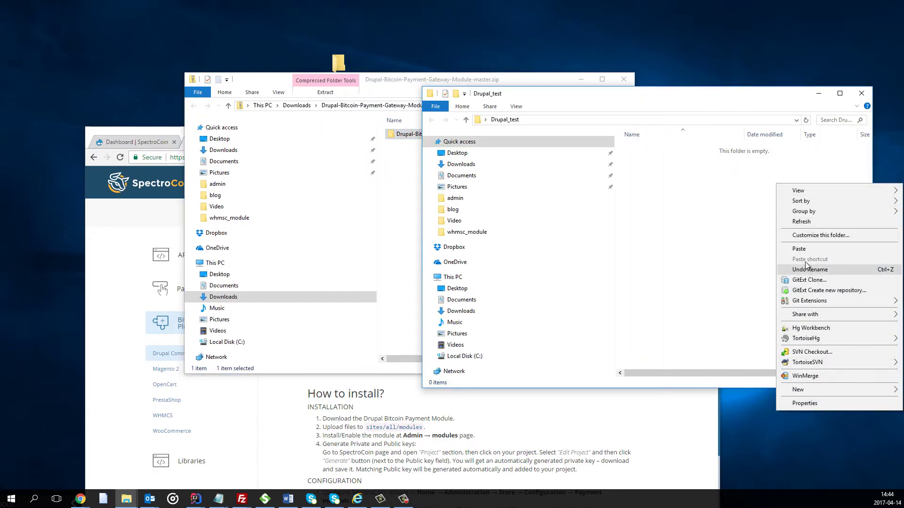
pyautogui.click(805, 248)
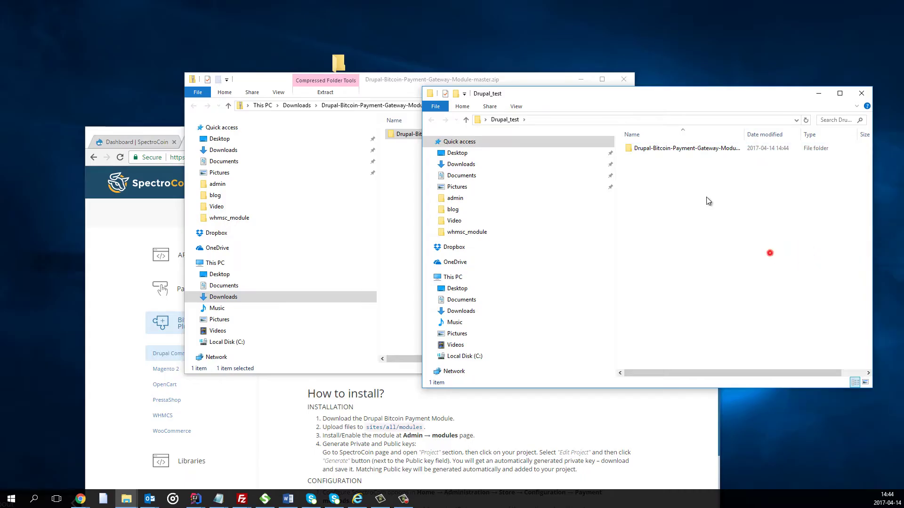
pyautogui.click(555, 80)
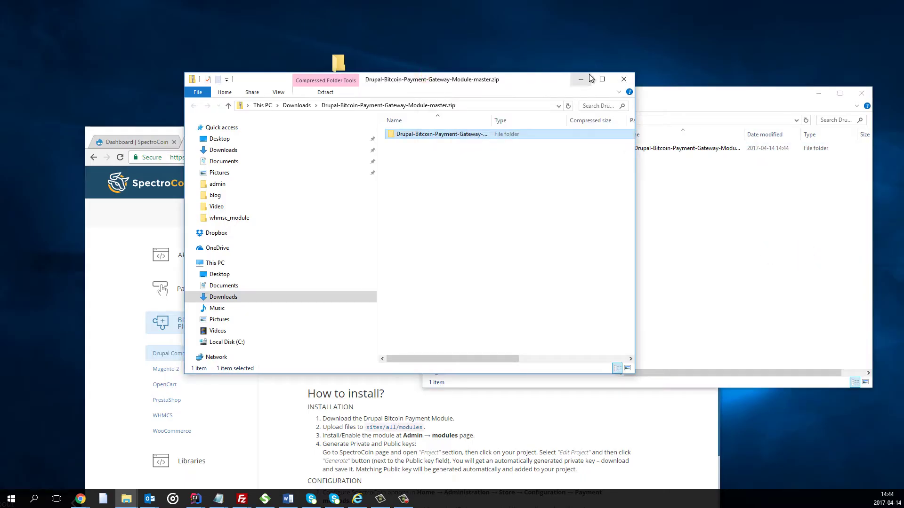
pyautogui.click(624, 79)
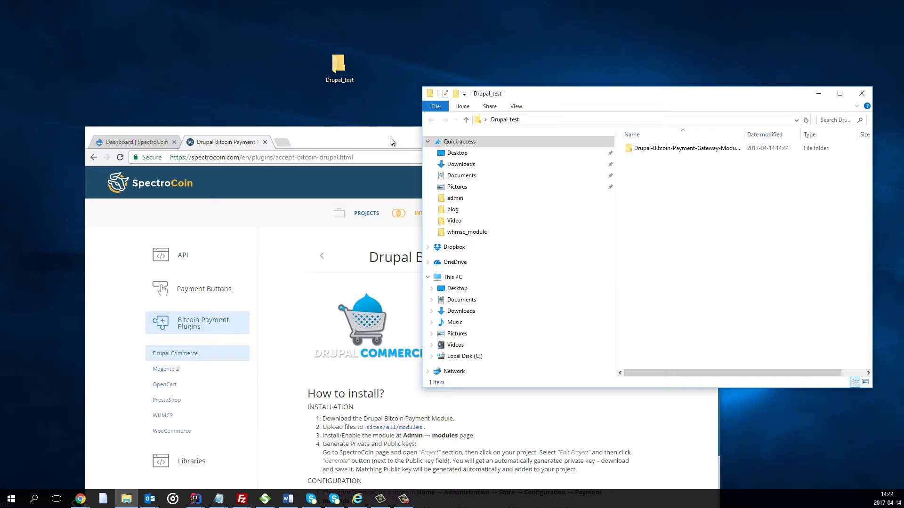
# - Switch to the FileZilla session showing /var/www/html and open the remote directory drupal-7/sites/all/modules
pyautogui.moveTo(242, 498)
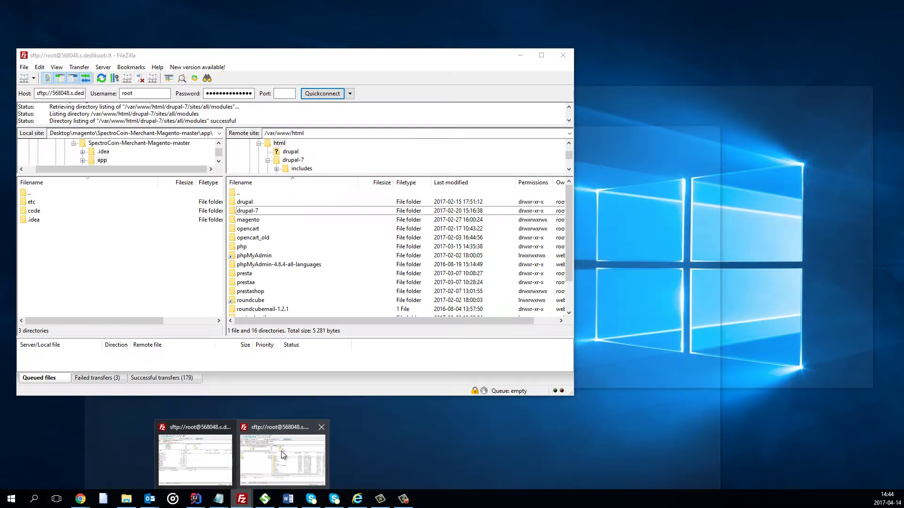
pyautogui.click(281, 451)
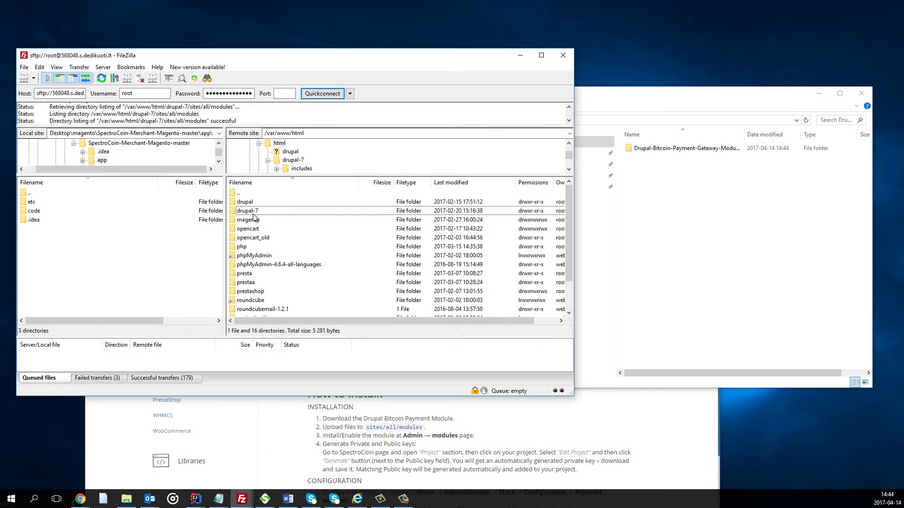
pyautogui.doubleClick(253, 214)
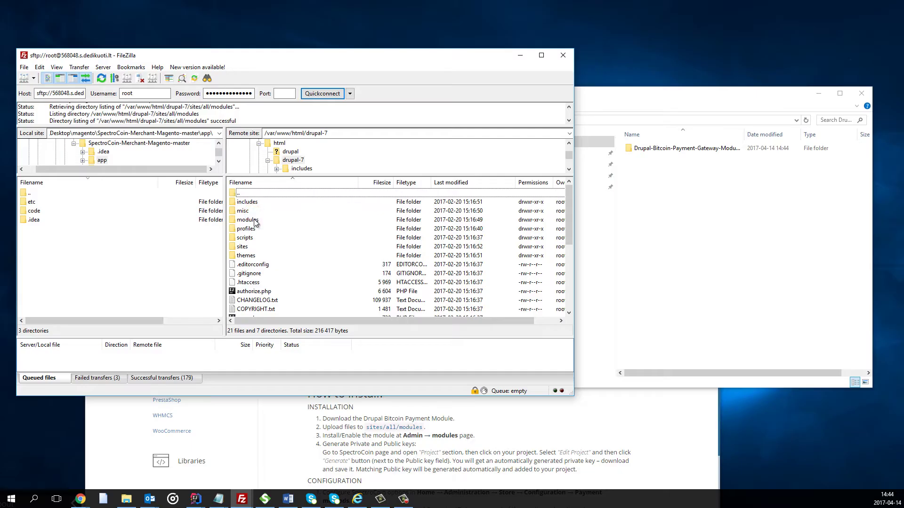
pyautogui.click(255, 223)
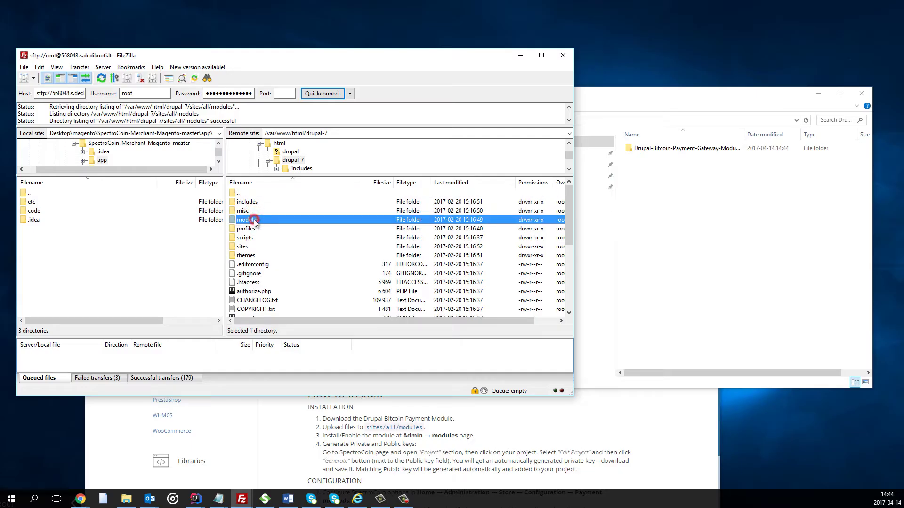
pyautogui.click(255, 221)
pyautogui.doubleClick(242, 247)
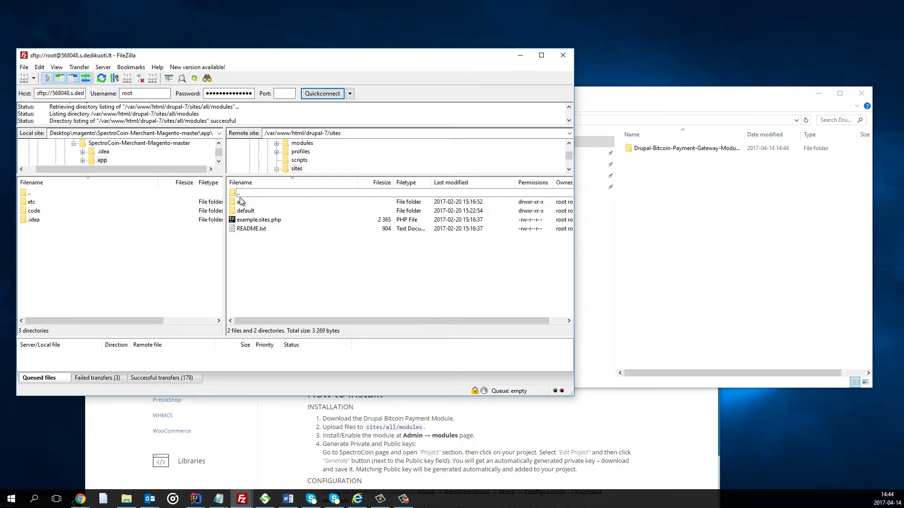
pyautogui.doubleClick(242, 202)
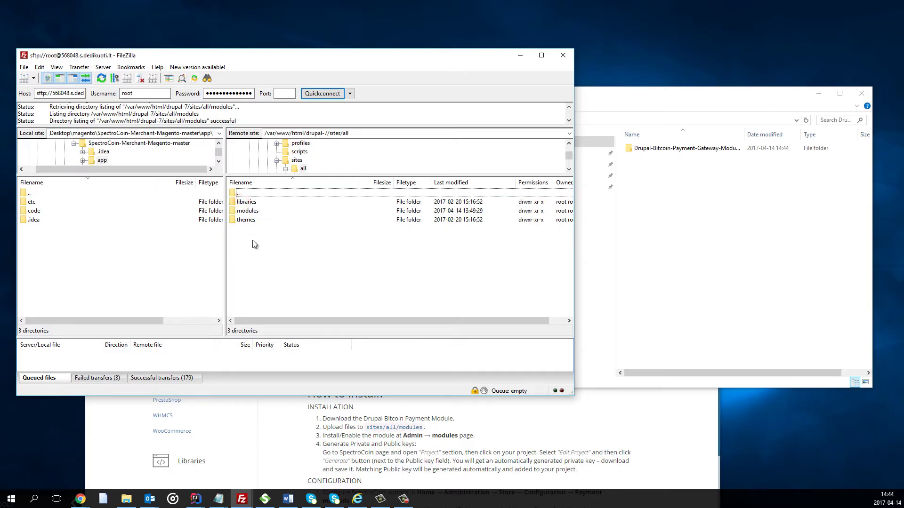
pyautogui.doubleClick(250, 214)
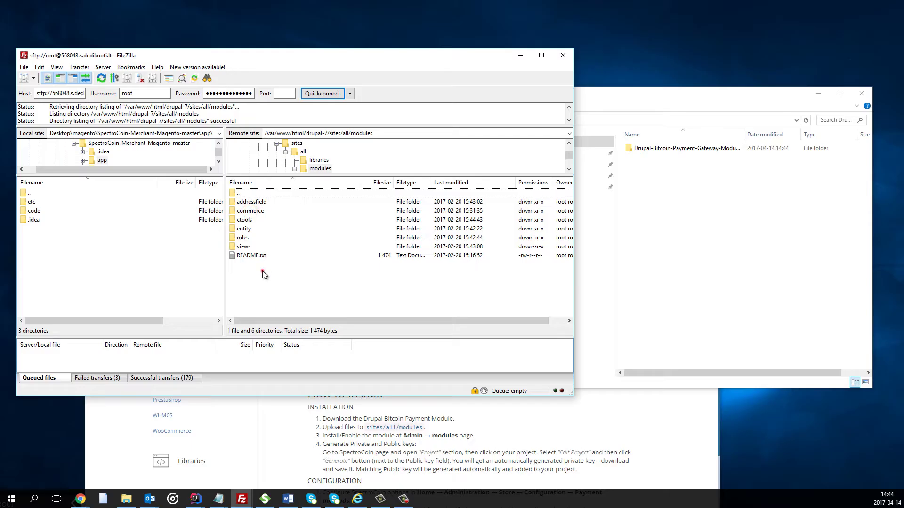
# - Open the extracted module folder inside Drupal_test and select commerce_spectrocoin, LICENSE and README.md
pyautogui.click(678, 225)
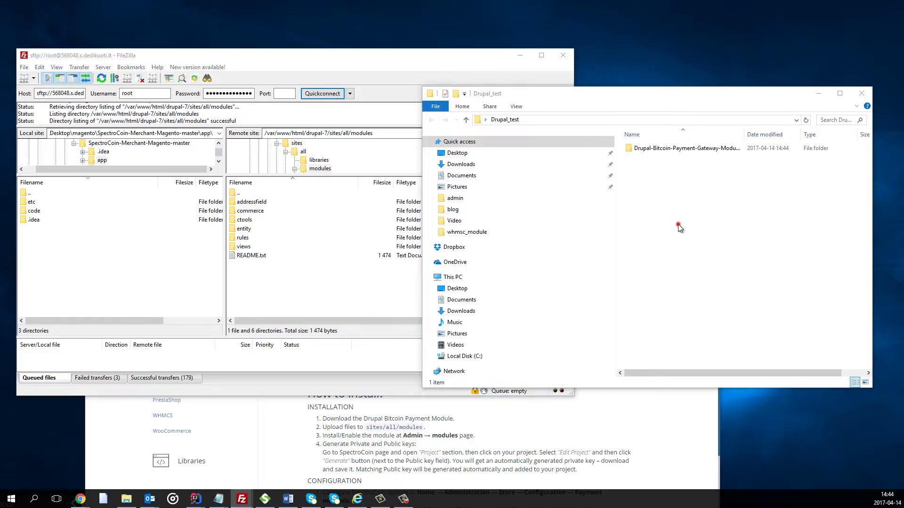
pyautogui.click(671, 152)
pyautogui.doubleClick(671, 151)
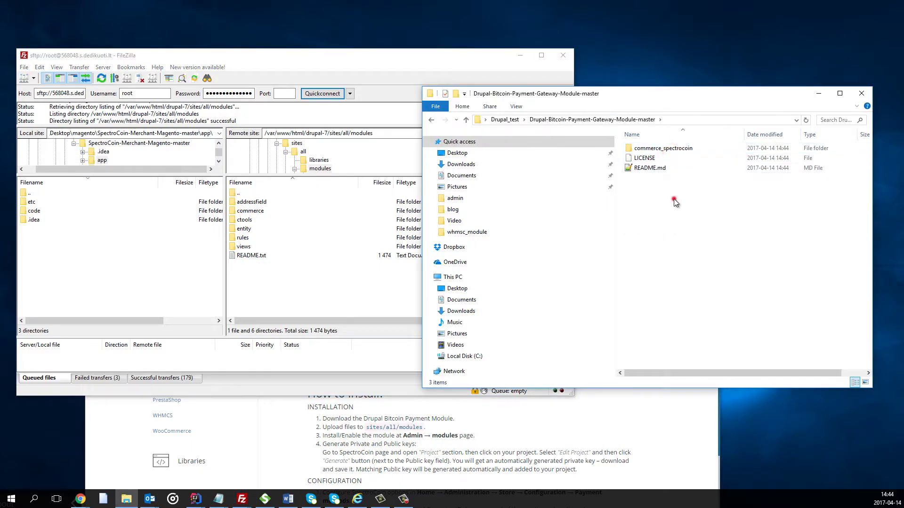
pyautogui.moveTo(665, 213); pyautogui.dragTo(643, 148)
pyautogui.rightClick(643, 148)
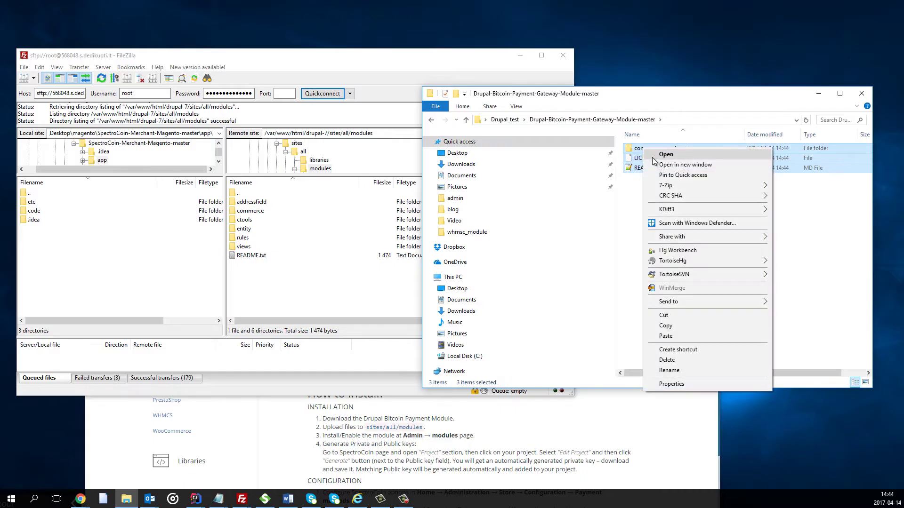
pyautogui.click(675, 324)
pyautogui.click(387, 283)
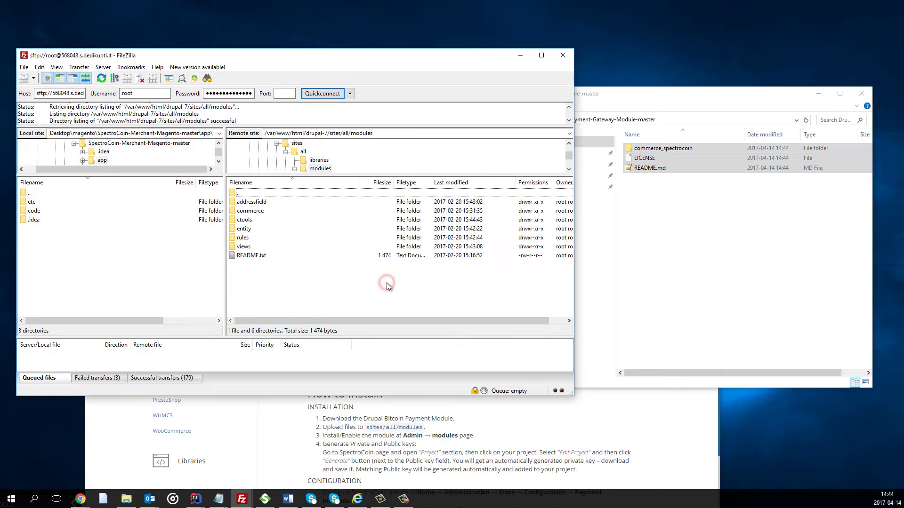
pyautogui.rightClick(387, 283)
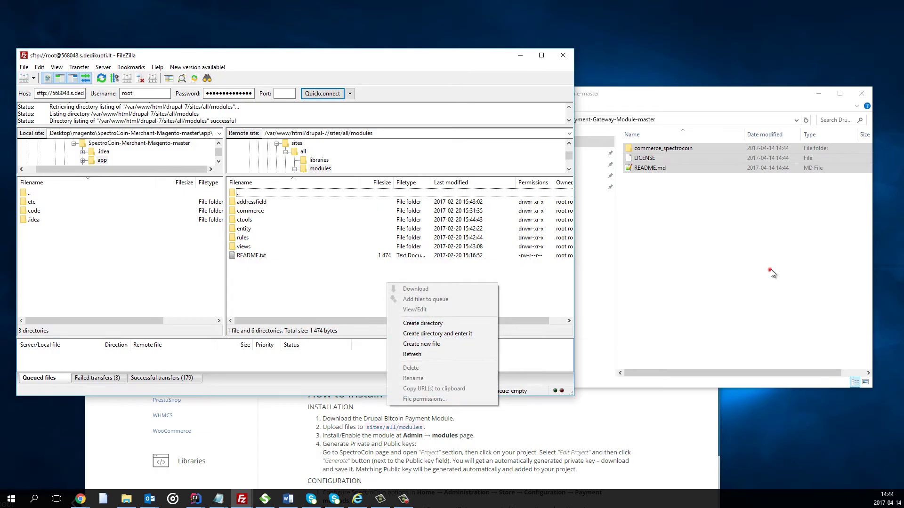
pyautogui.click(770, 269)
# - Upload commerce_spectrocoin, LICENSE and README.md to the server's drupal-7/sites/all/modules directory
pyautogui.moveTo(691, 220); pyautogui.dragTo(311, 284)
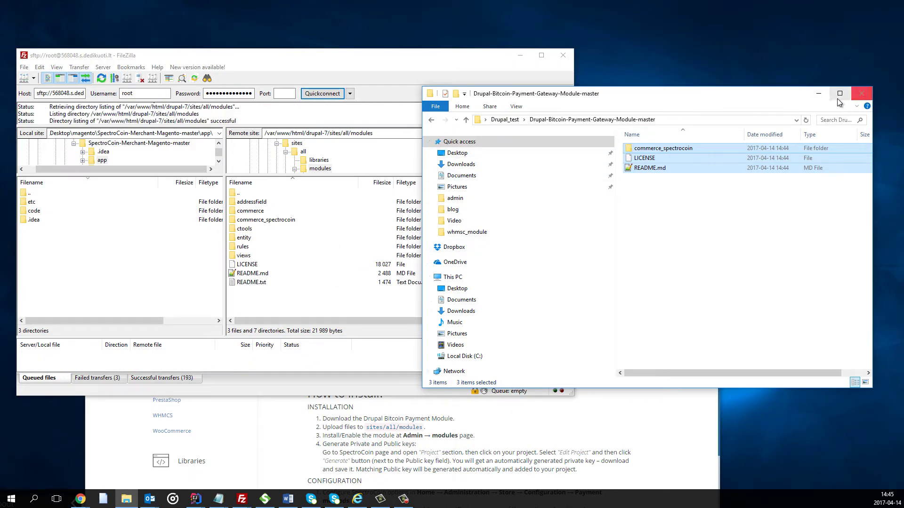
pyautogui.click(771, 255)
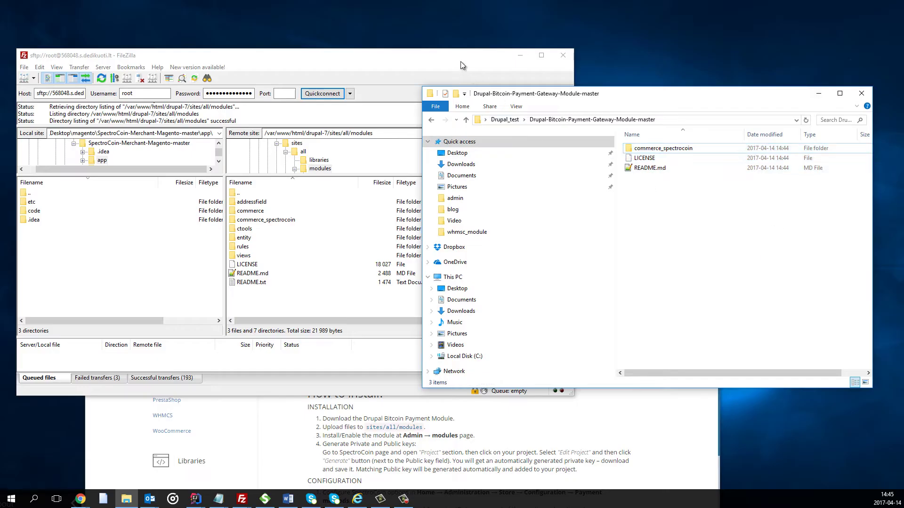
# - Switch to the browser, maximize its window, and open the Modules page of the Drupal site's administration
pyautogui.click(262, 429)
pyautogui.doubleClick(595, 141)
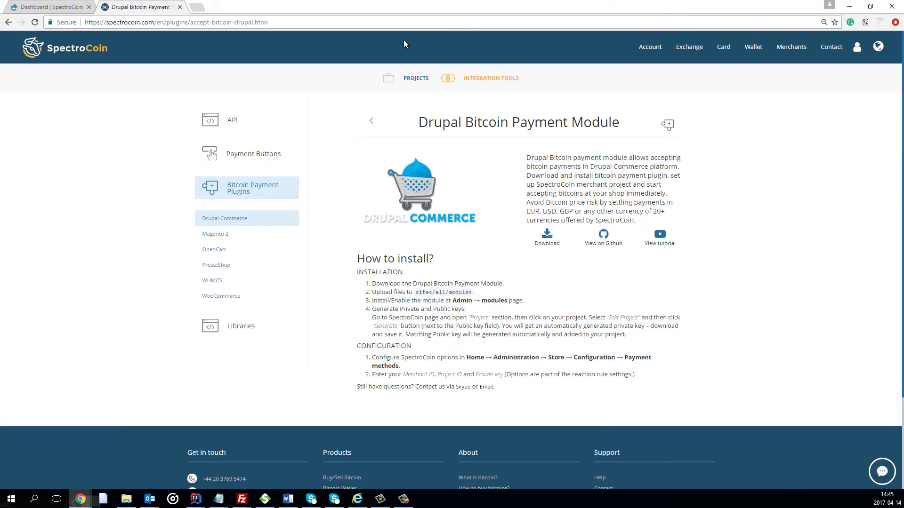
pyautogui.click(62, 10)
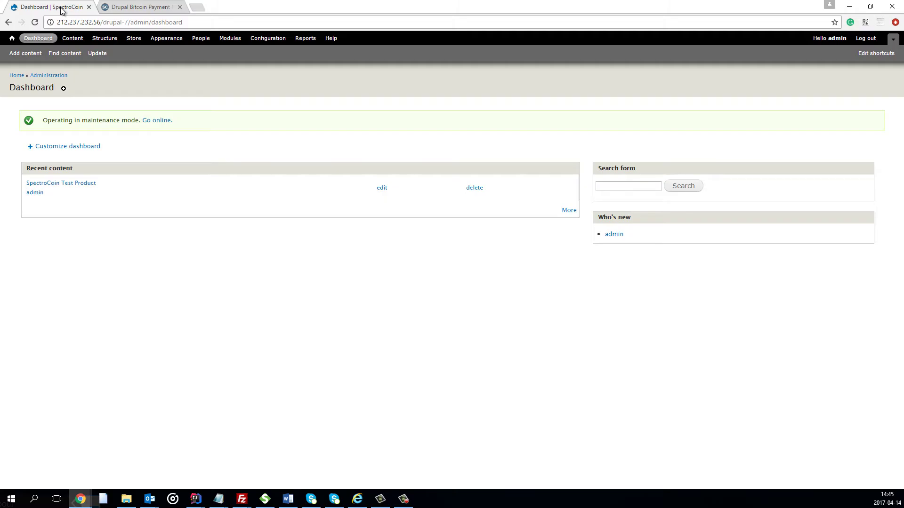
pyautogui.click(231, 42)
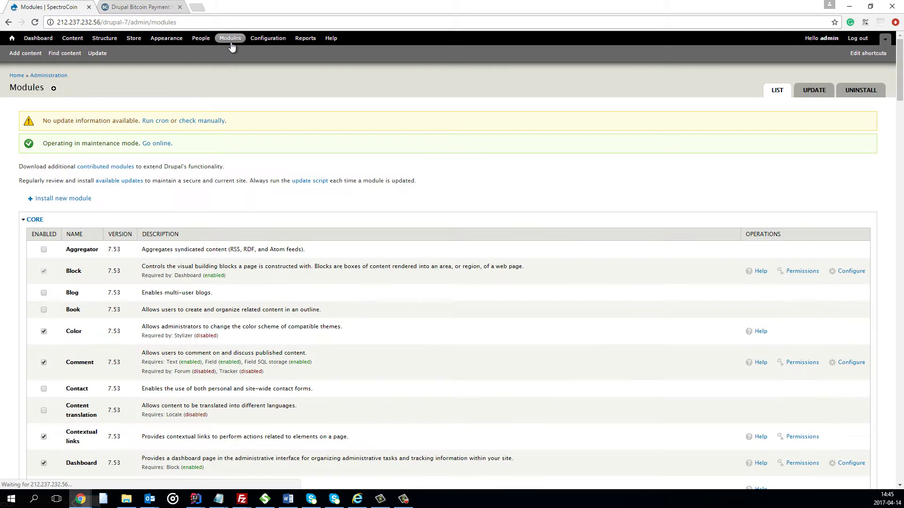
# - Enable the Commerce SpectroCoin module in the Commerce (Contrib) group and save the module configuration
pyautogui.scroll(-10, 210, 240)
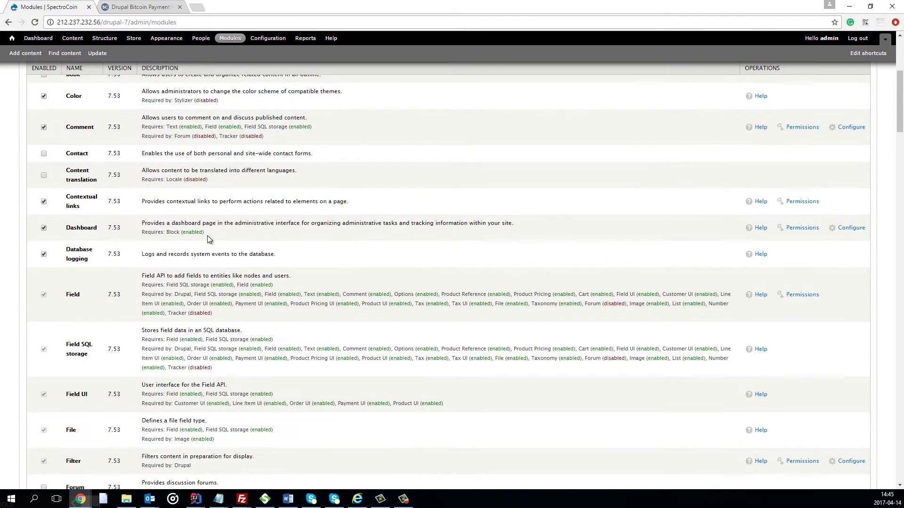
pyautogui.scroll(-20, 210, 240)
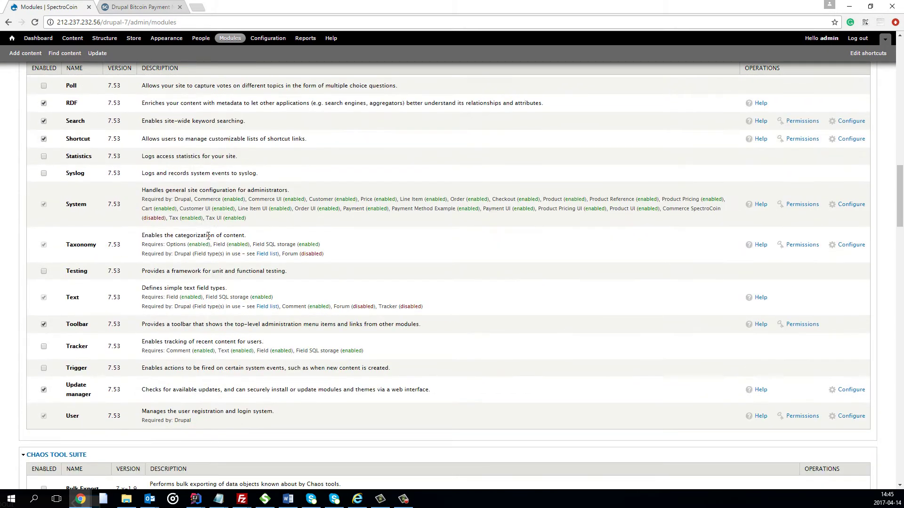
pyautogui.scroll(-20, 209, 239)
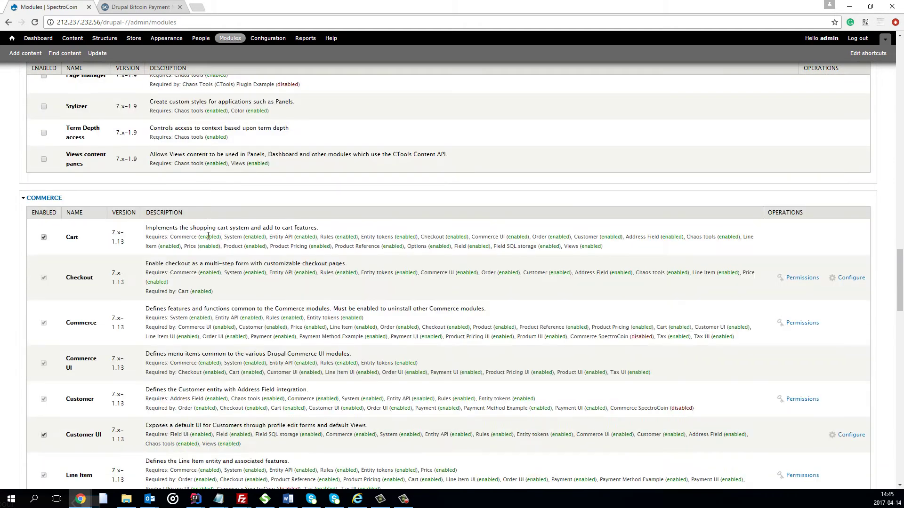
pyautogui.scroll(-11, 208, 236)
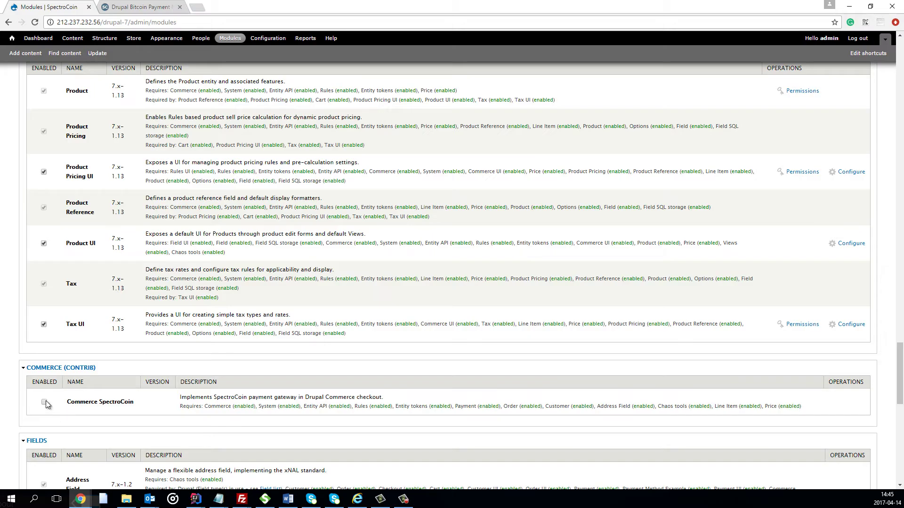
pyautogui.click(45, 401)
pyautogui.scroll(-2, 46, 374)
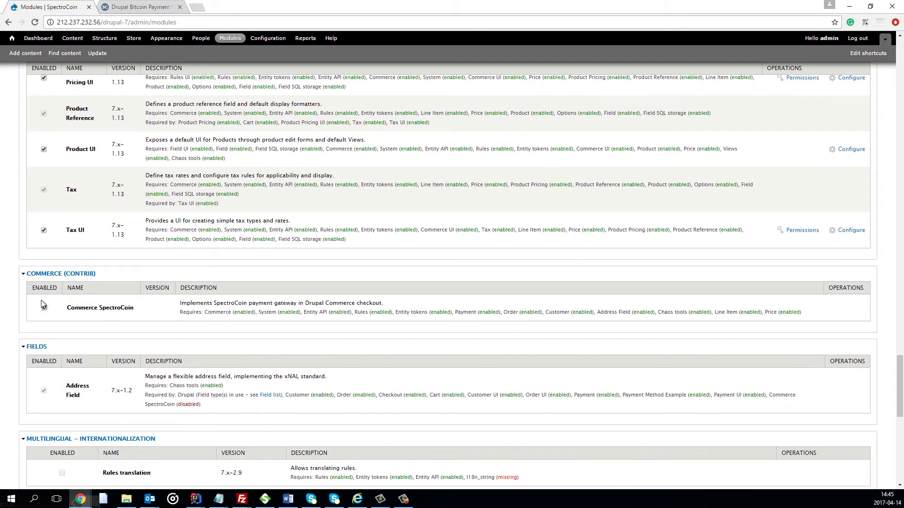
pyautogui.scroll(-10, 43, 305)
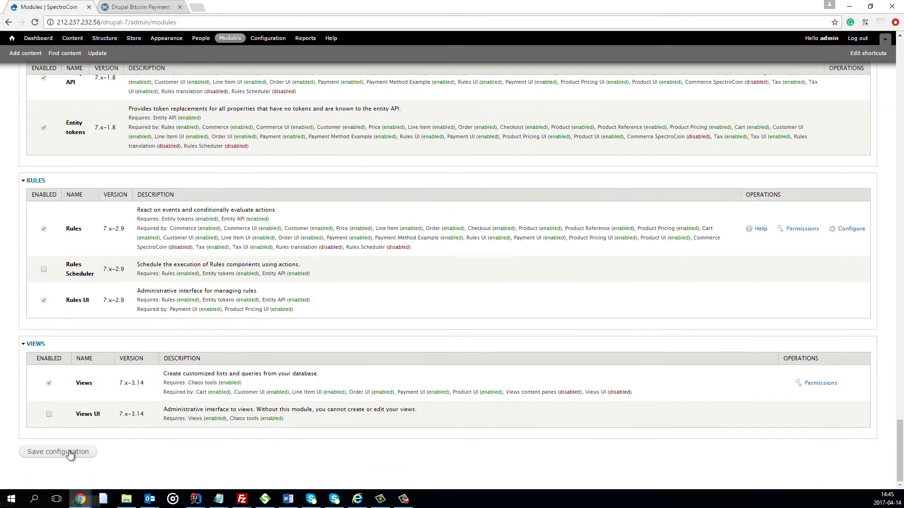
pyautogui.click(70, 453)
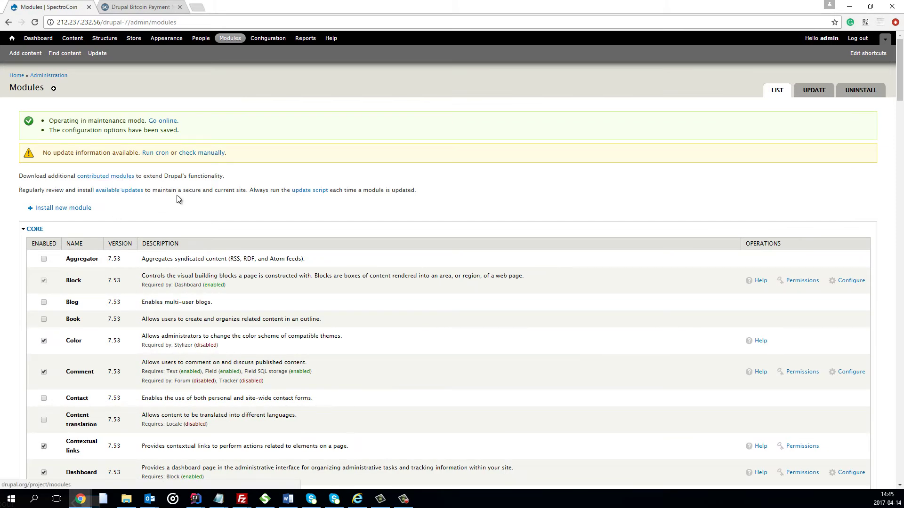
# - Open the disabled payment method rule "Bitcoin provided by SpectroCoin" for editing from the store's payment method configuration
pyautogui.click(131, 40)
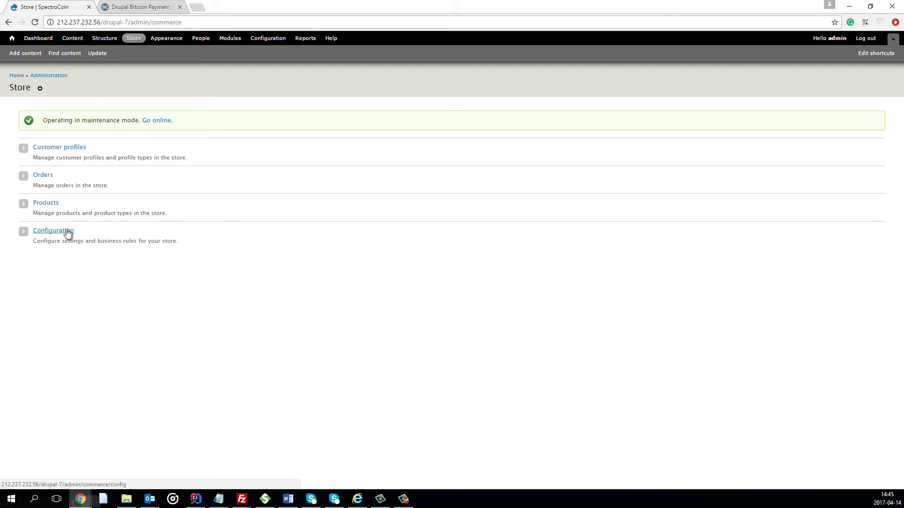
pyautogui.click(68, 231)
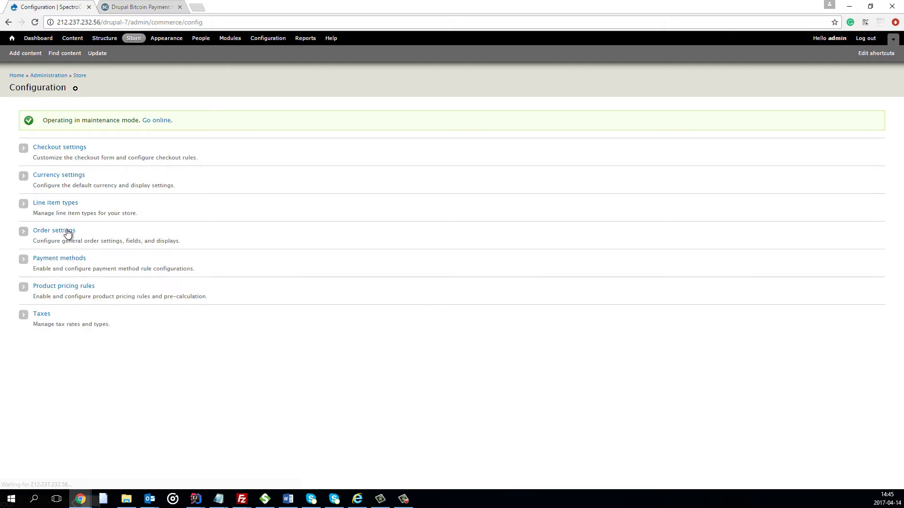
pyautogui.click(66, 259)
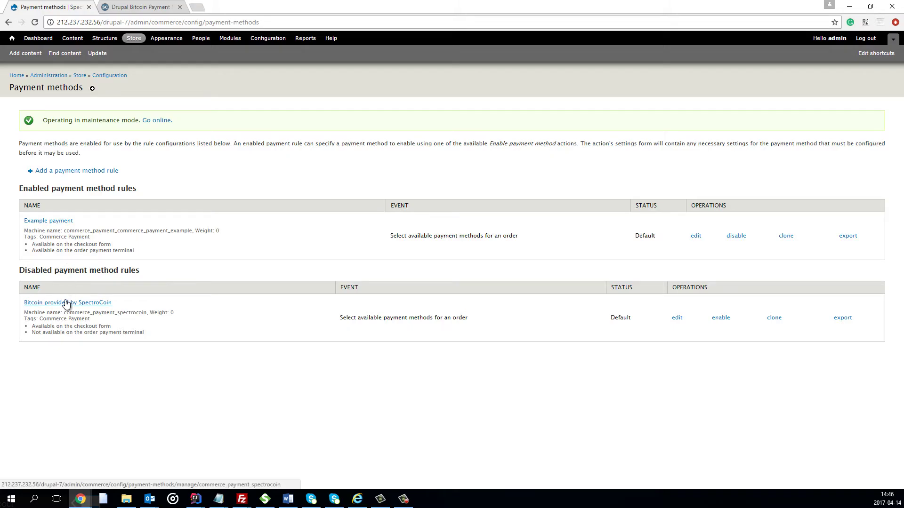
pyautogui.click(677, 320)
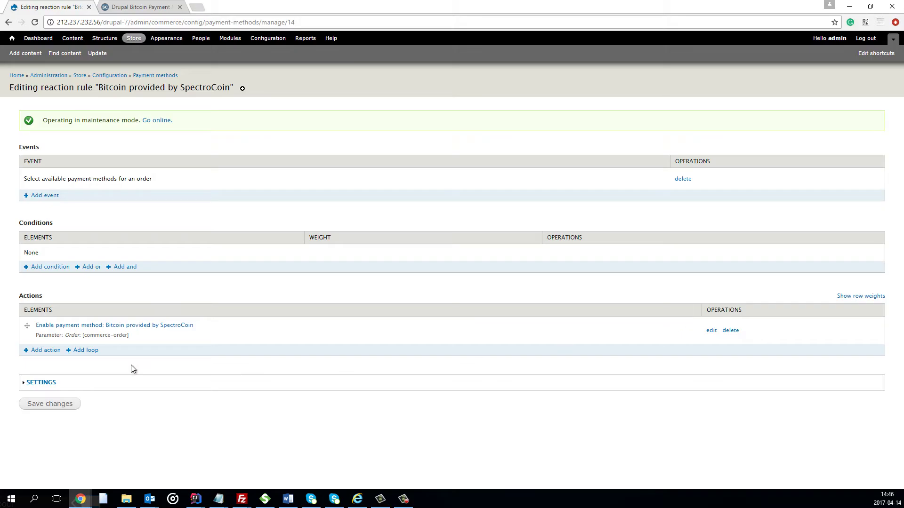
# - Expand the rule's settings, save the rule, and open its action "Enable payment method: Bitcoin provided by SpectroCoin"
pyautogui.click(54, 384)
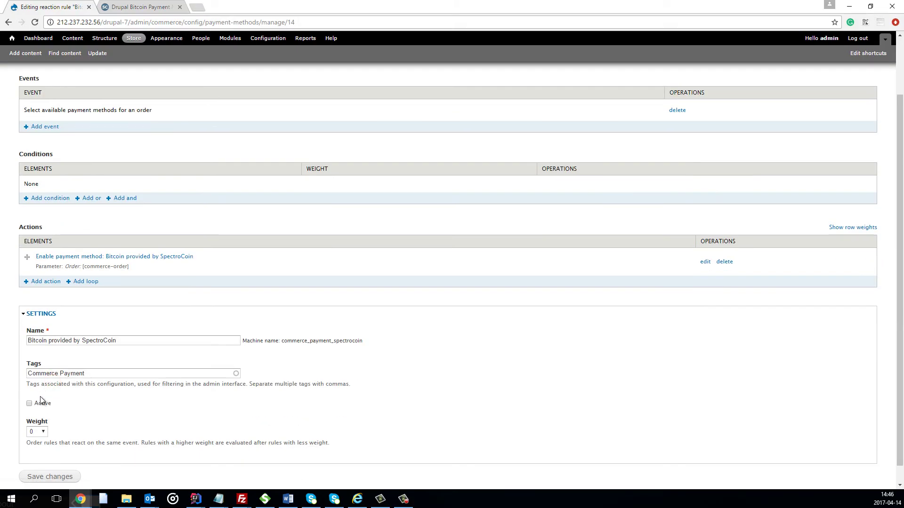
pyautogui.click(56, 477)
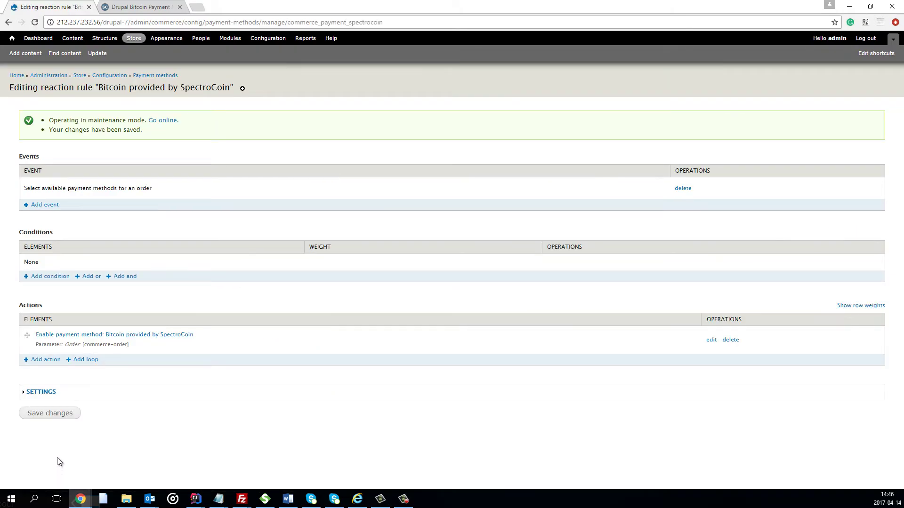
pyautogui.click(70, 335)
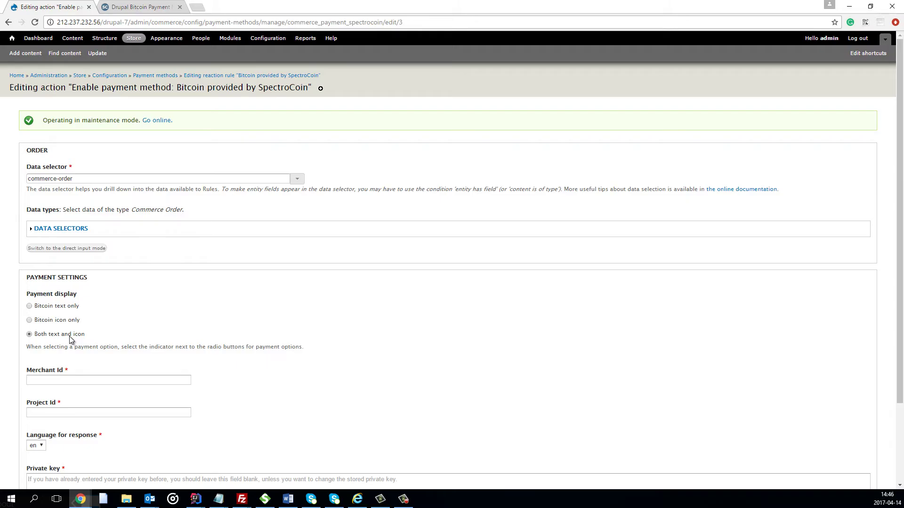
pyautogui.scroll(-1, 70, 339)
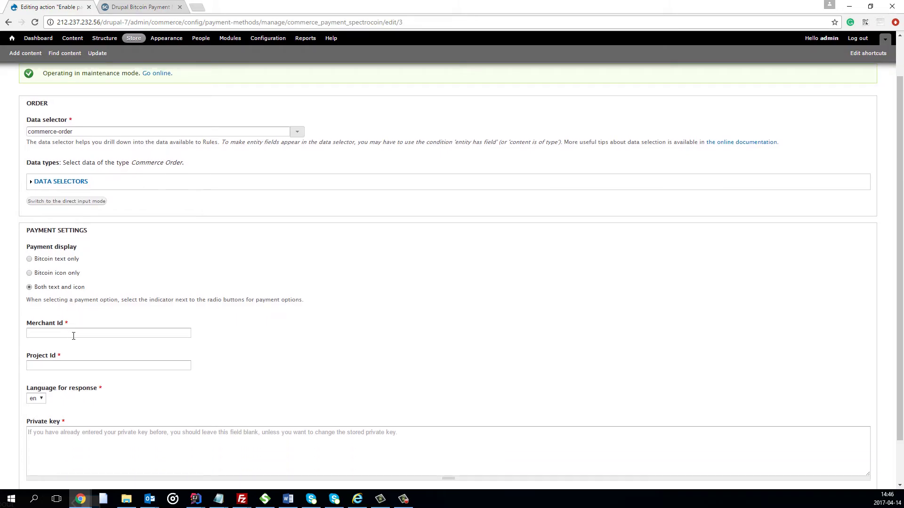
# - Switch to the SpectroCoin site and open the details of the USD merchant project named First
pyautogui.click(136, 8)
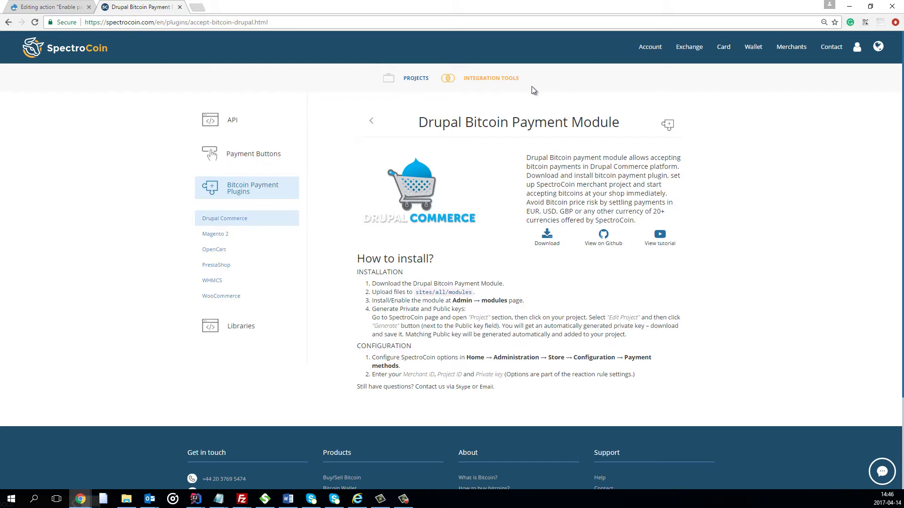
pyautogui.click(411, 79)
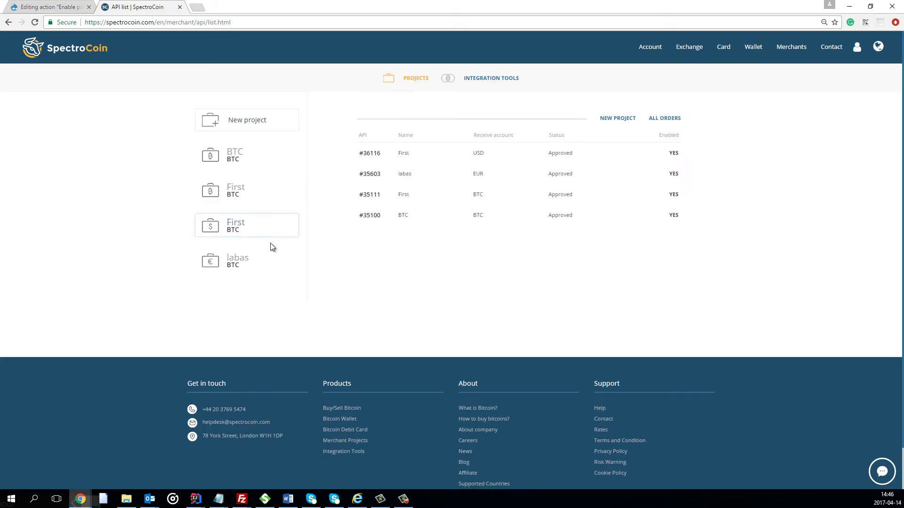
pyautogui.click(253, 254)
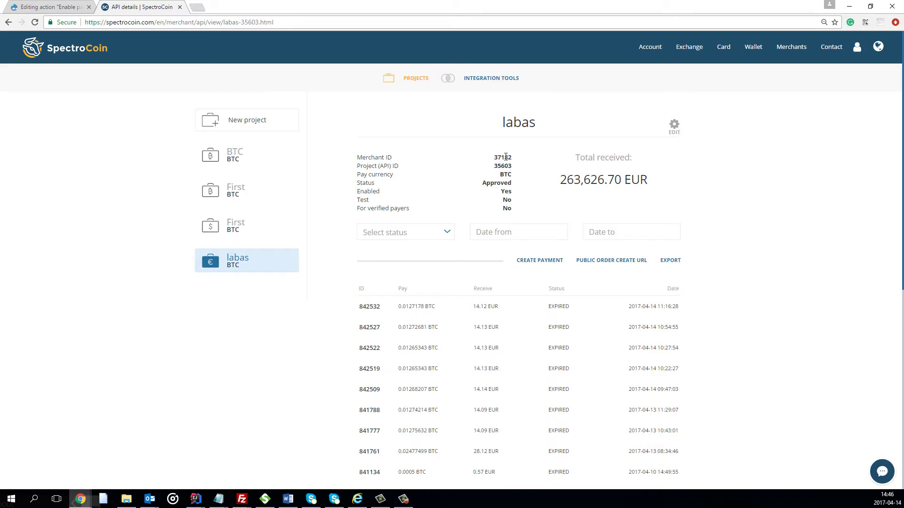
pyautogui.click(256, 222)
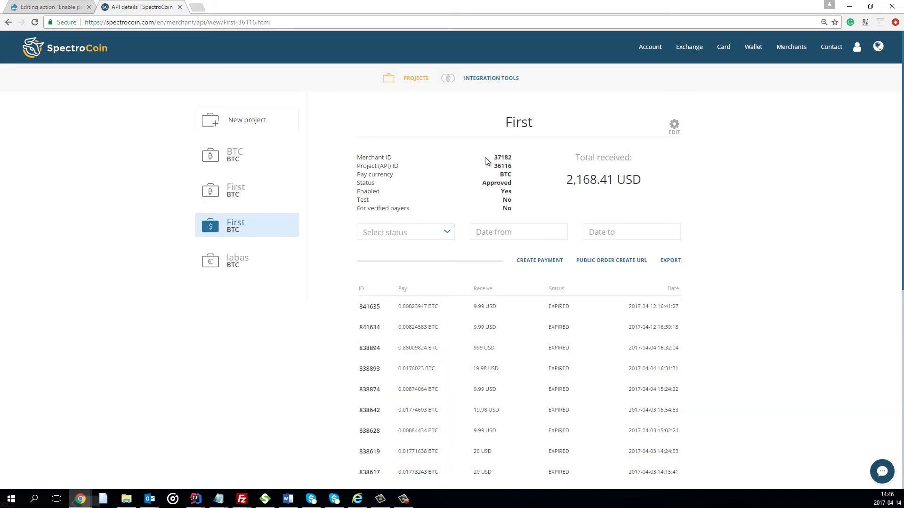
# - Copy the merchant ID from the First project's details into the Merchant Id field of the Drupal payment settings
pyautogui.moveTo(493, 158); pyautogui.dragTo(512, 155)
pyautogui.rightClick(507, 156)
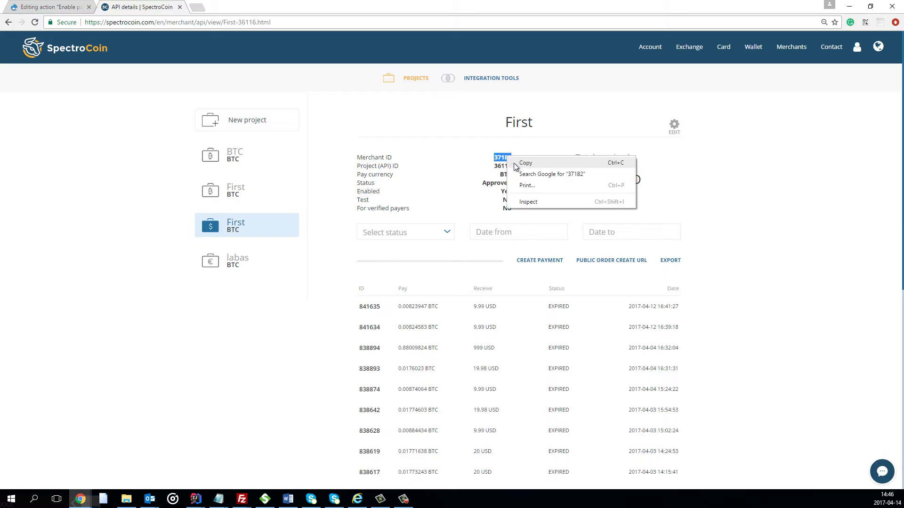
pyautogui.click(513, 163)
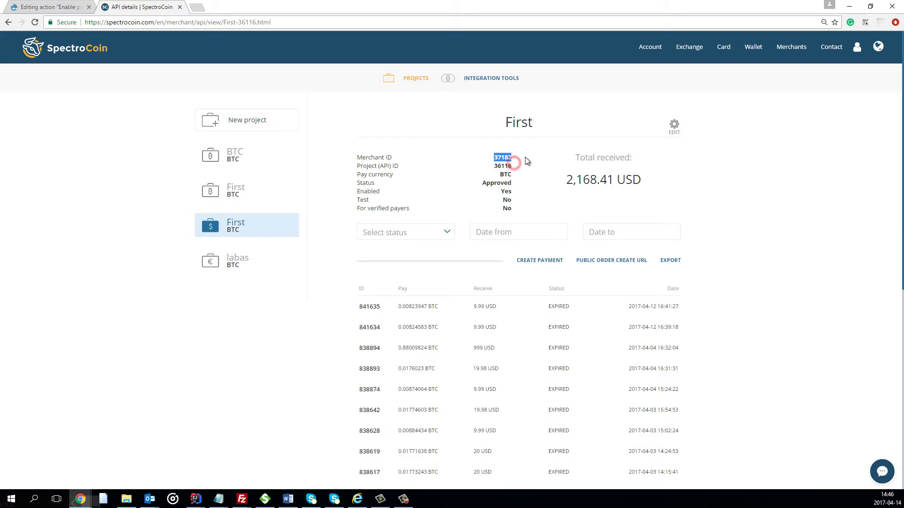
pyautogui.click(79, 8)
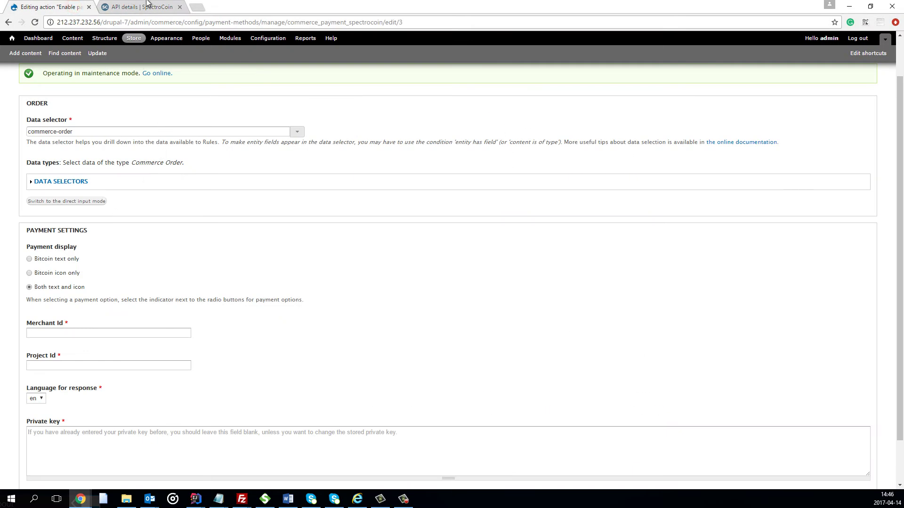
pyautogui.click(110, 336)
pyautogui.rightClick(110, 336)
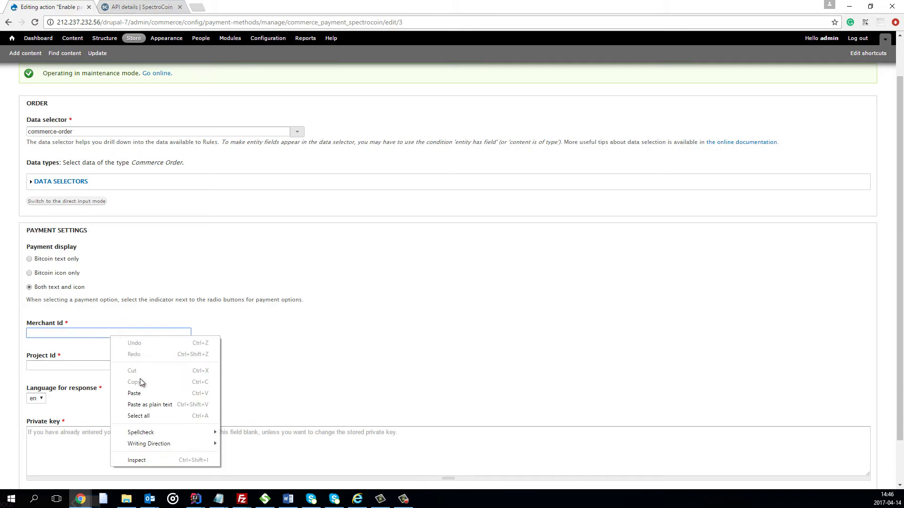
pyautogui.click(144, 391)
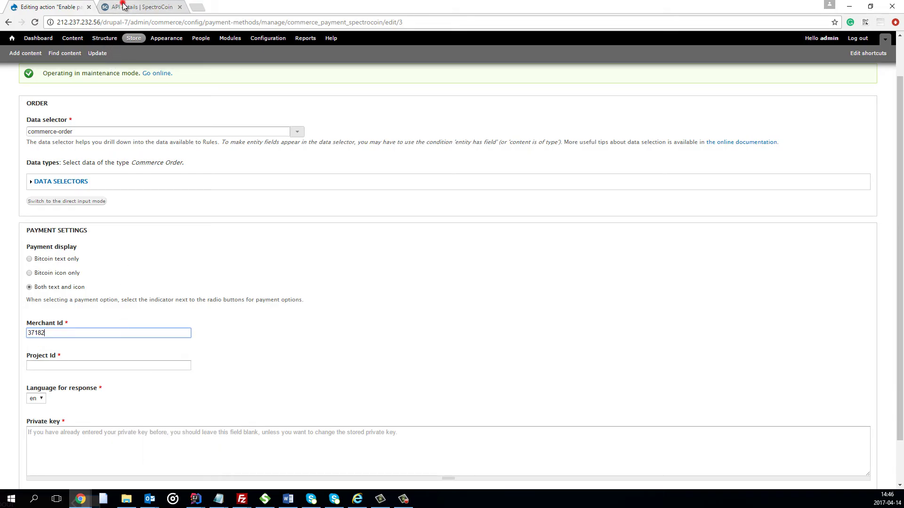
# - Copy the project (API) ID from the First project's details into the Project Id field of the Drupal payment settings
pyautogui.click(123, 6)
pyautogui.click(405, 151)
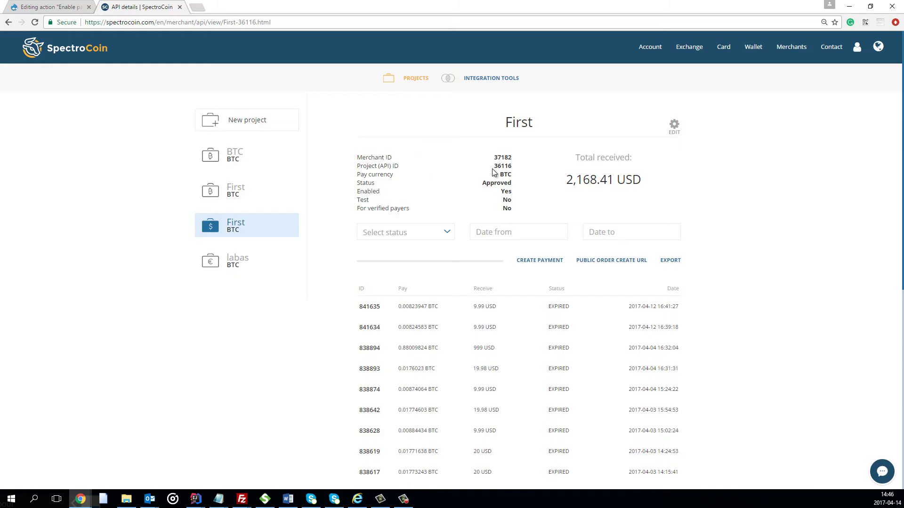
pyautogui.moveTo(492, 168); pyautogui.dragTo(511, 165)
pyautogui.rightClick(507, 168)
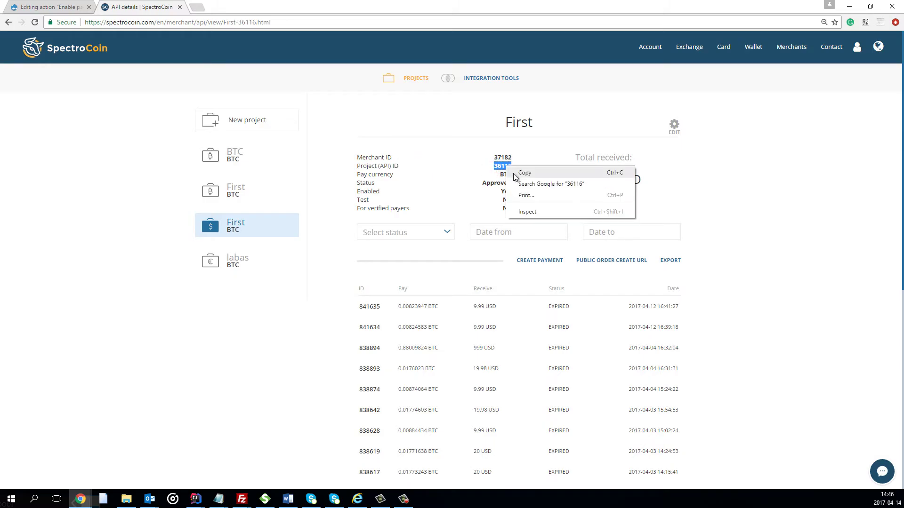
pyautogui.click(515, 174)
pyautogui.click(54, 7)
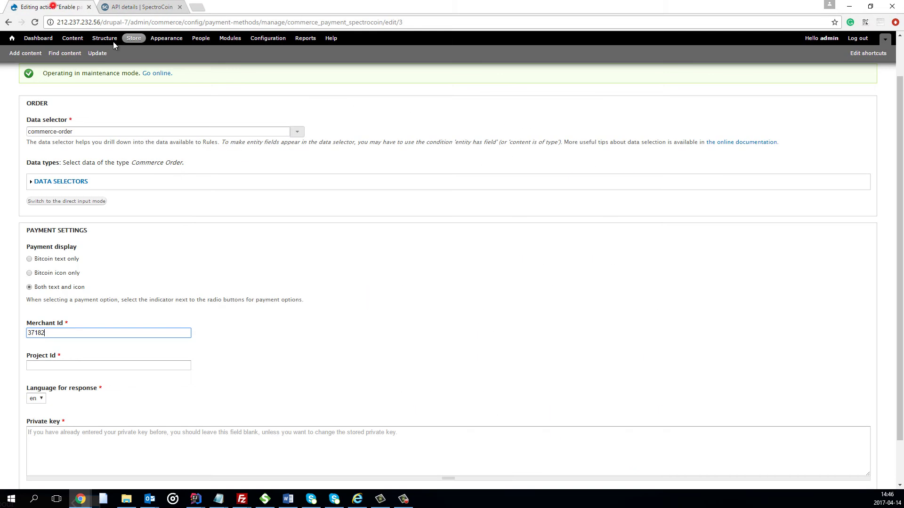
pyautogui.click(92, 366)
pyautogui.rightClick(92, 368)
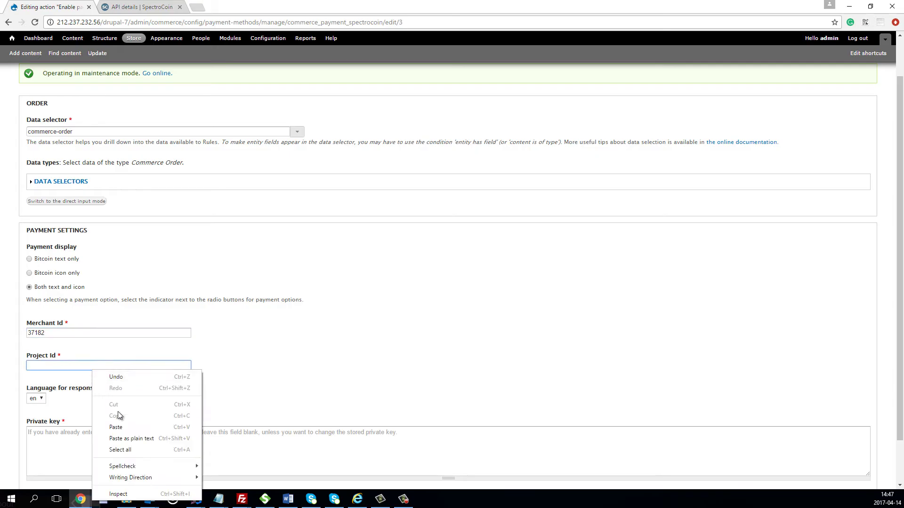
pyautogui.click(117, 427)
pyautogui.click(292, 373)
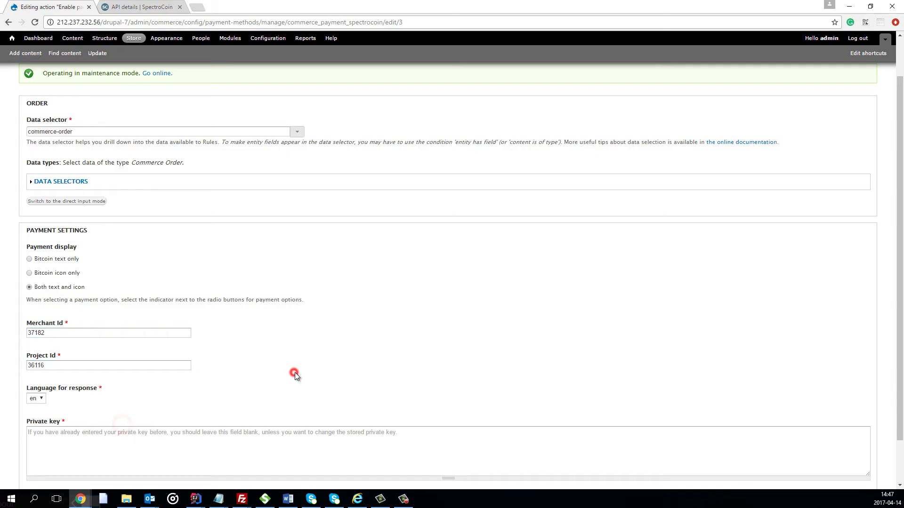
# - Return to the First project on the SpectroCoin site and open it for editing
pyautogui.click(162, 7)
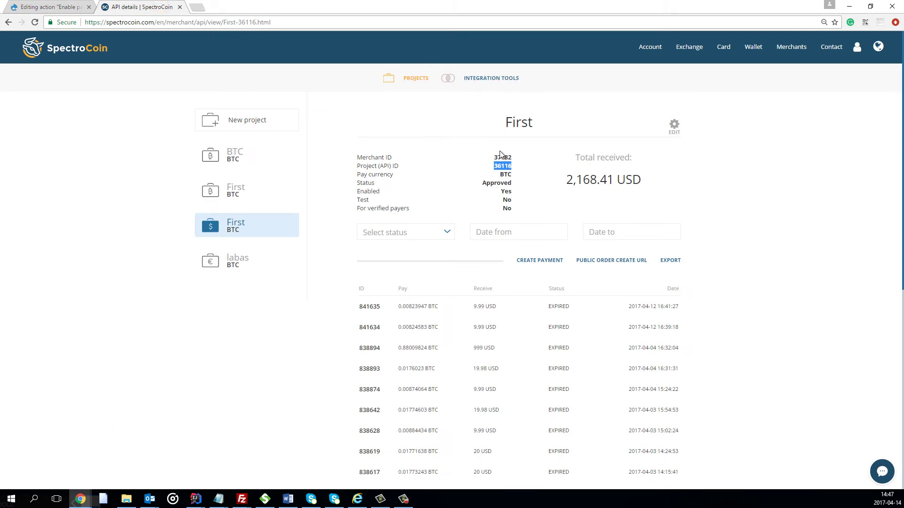
pyautogui.click(521, 152)
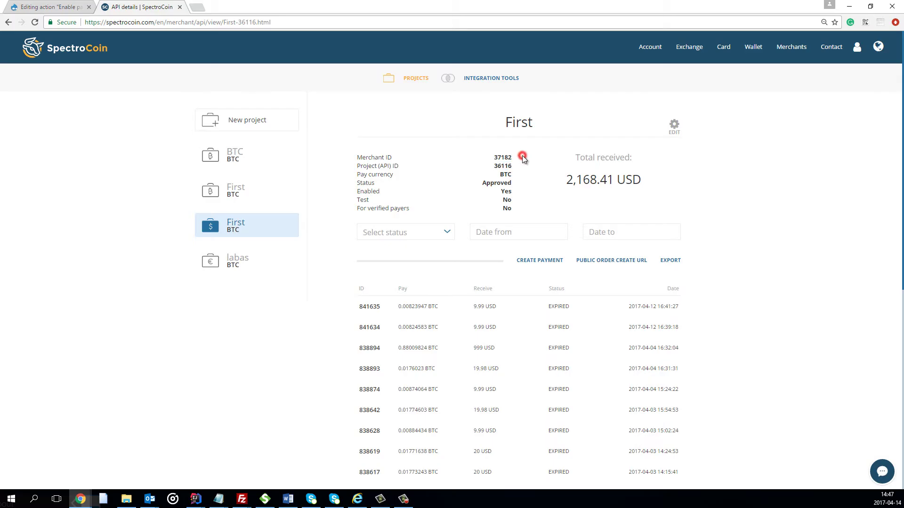
pyautogui.click(672, 132)
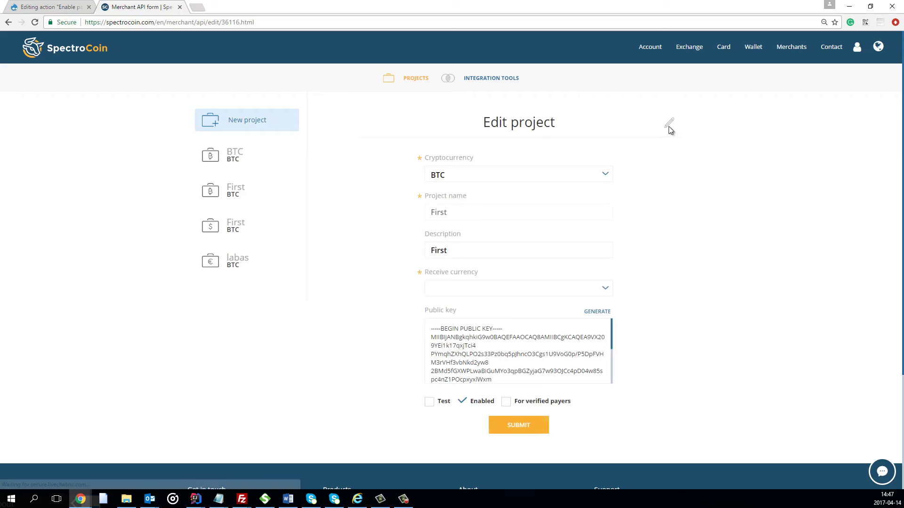
# - Generate a new key pair for the First project and copy the complete private key
pyautogui.scroll(-2, 679, 197)
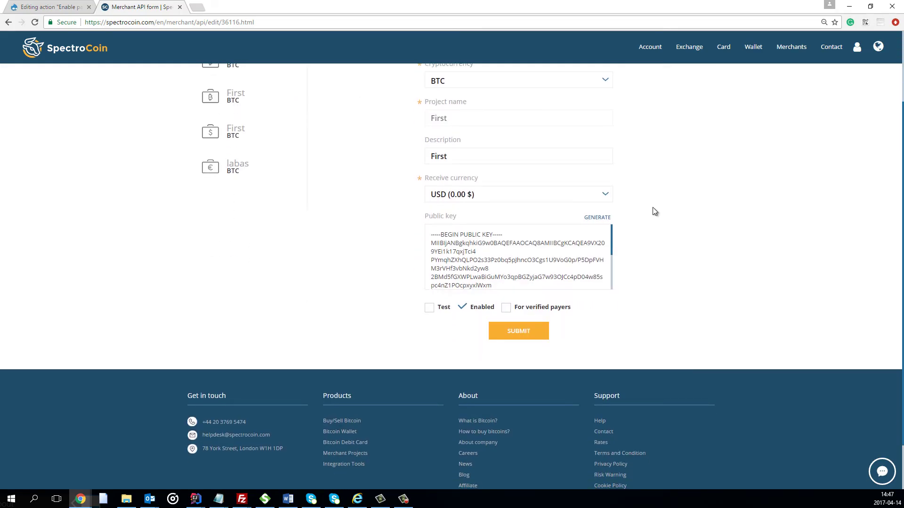
pyautogui.click(605, 219)
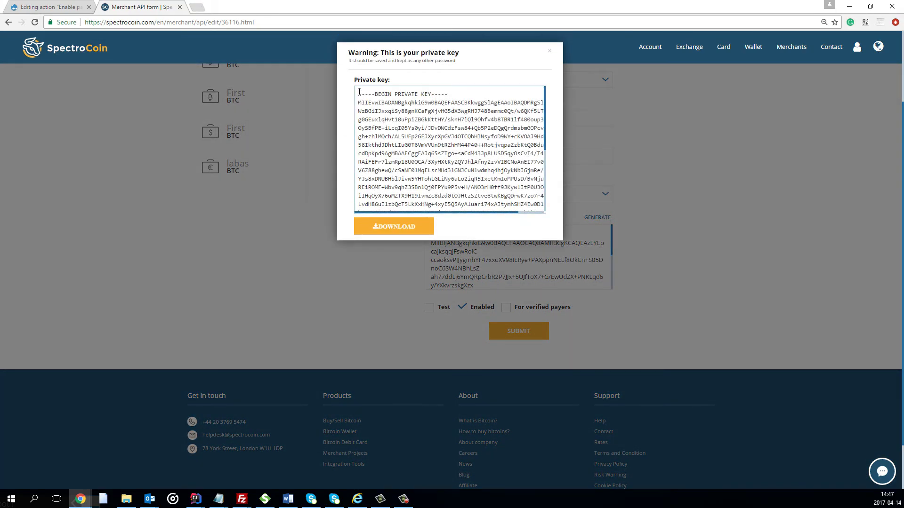
pyautogui.moveTo(356, 94); pyautogui.dragTo(453, 206)
pyautogui.rightClick(438, 187)
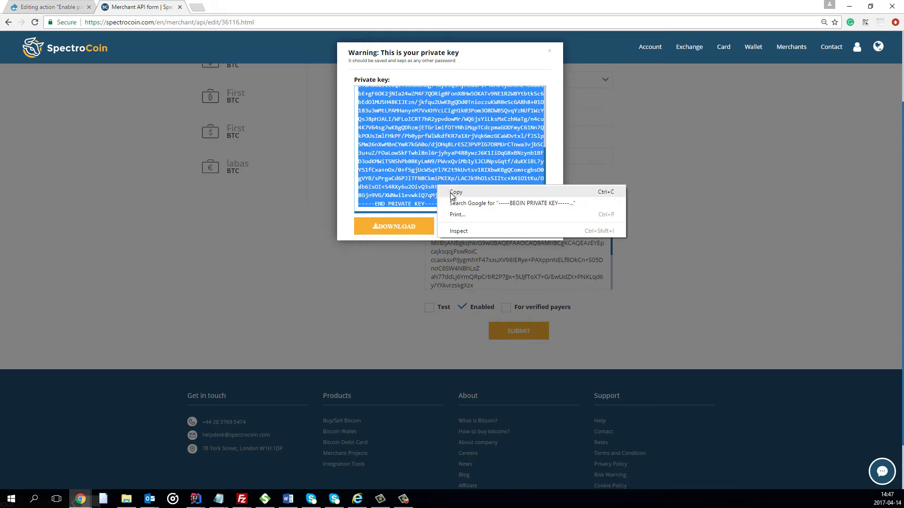
pyautogui.click(452, 193)
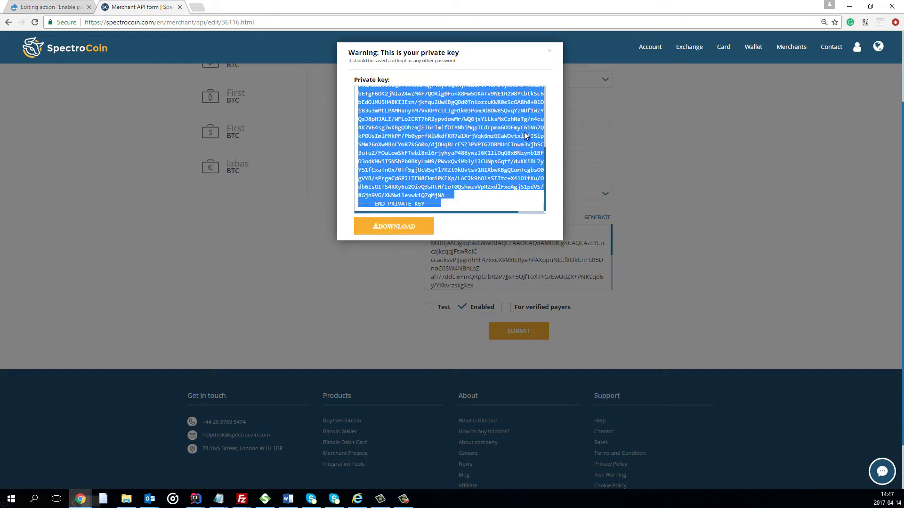
# - Dismiss the private key notice and submit the edited First project with its newly generated public key
pyautogui.click(524, 132)
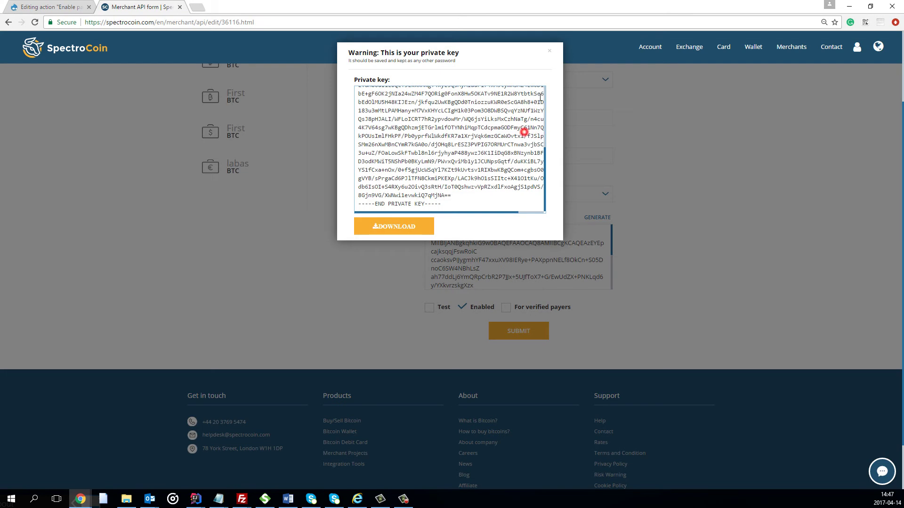
pyautogui.click(549, 52)
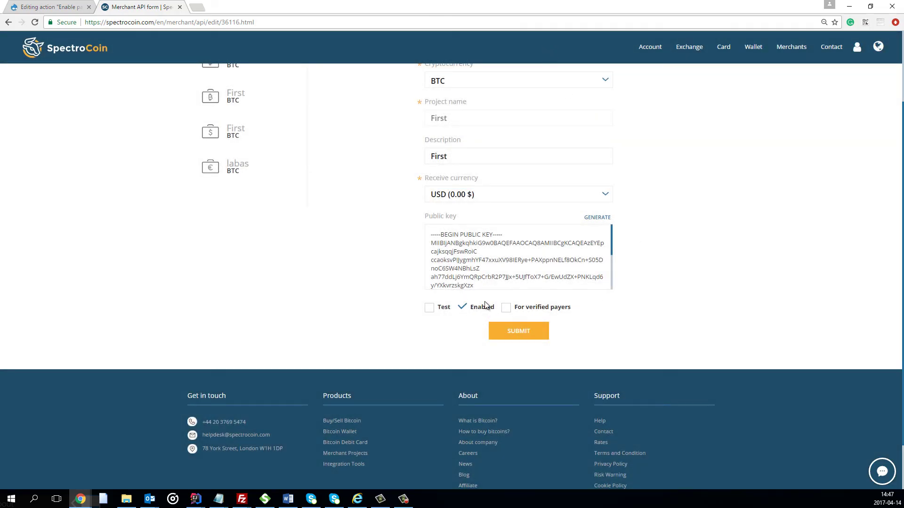
pyautogui.click(515, 332)
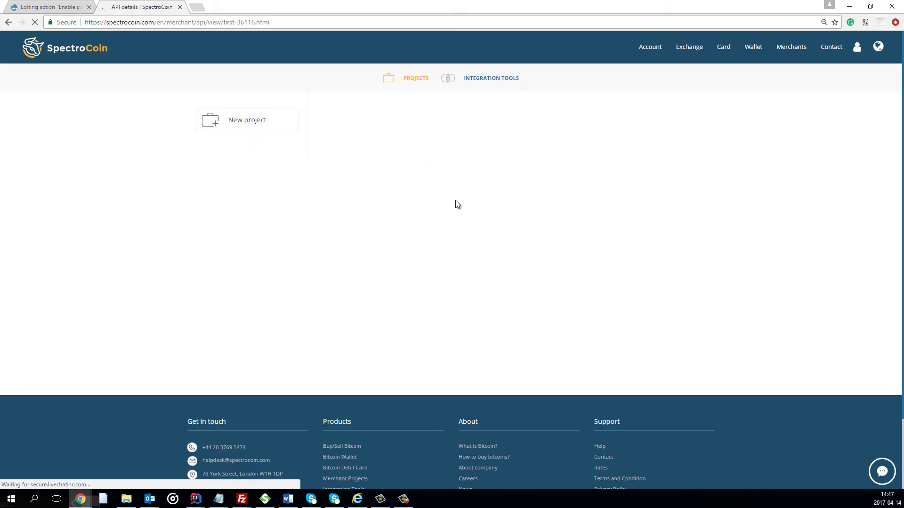
# - Paste the copied private key into the Private key field of the Drupal payment settings and save them
pyautogui.click(69, 6)
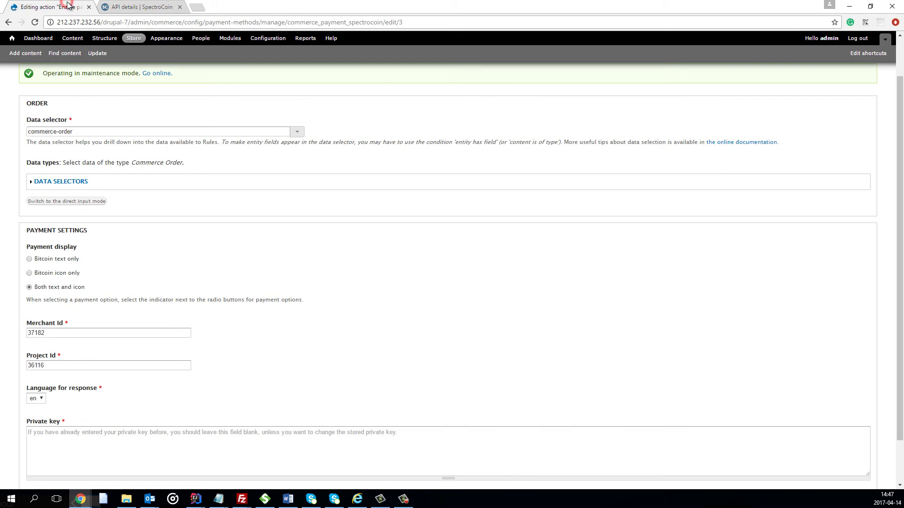
pyautogui.scroll(-1, 131, 340)
pyautogui.click(103, 383)
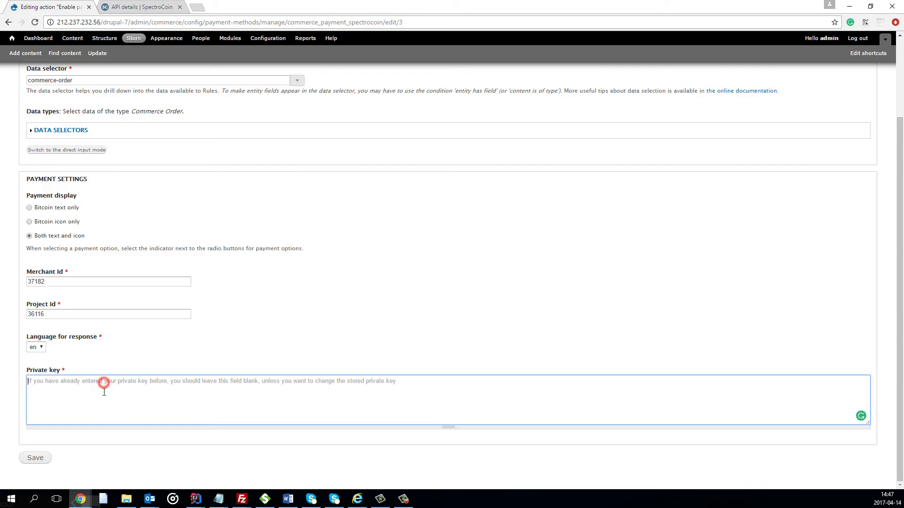
pyautogui.rightClick(103, 395)
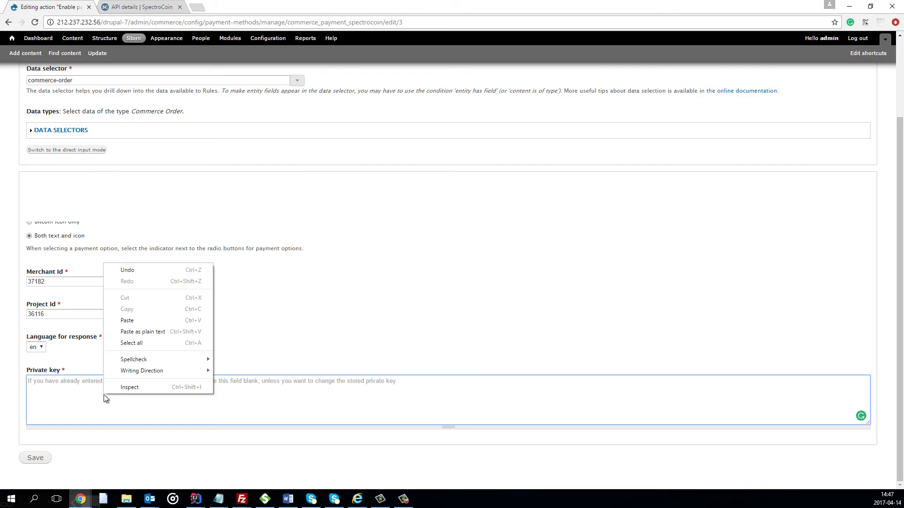
pyautogui.click(128, 320)
pyautogui.scroll(8, 132, 419)
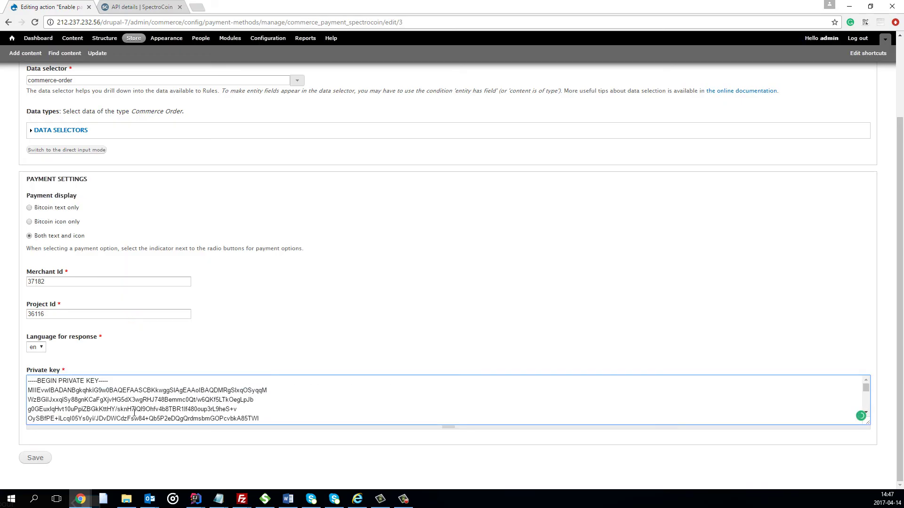
pyautogui.scroll(-1, 222, 319)
pyautogui.click(42, 461)
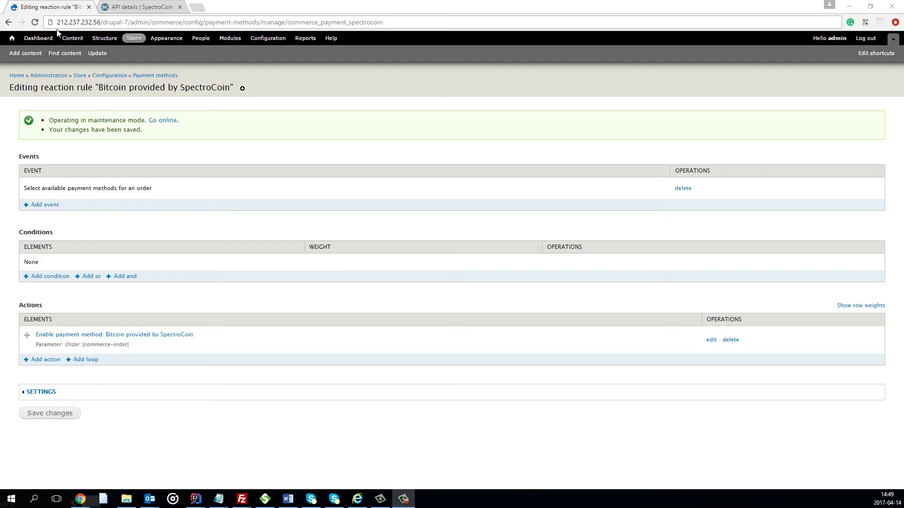
# - Copy the Drupal site's base address, 212.237.232.56/drupal-7/, and open the storefront in a new browser tab
pyautogui.click(57, 22)
pyautogui.moveTo(57, 22); pyautogui.dragTo(129, 23)
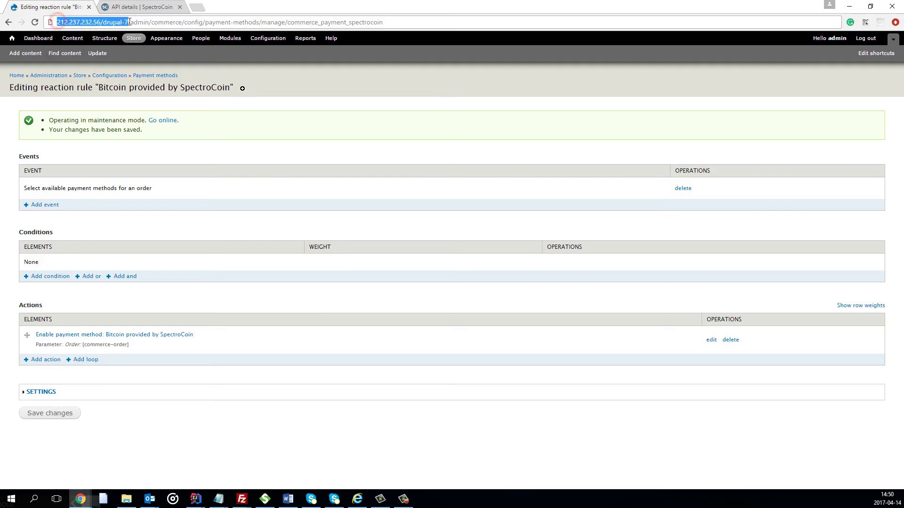
pyautogui.rightClick(117, 22)
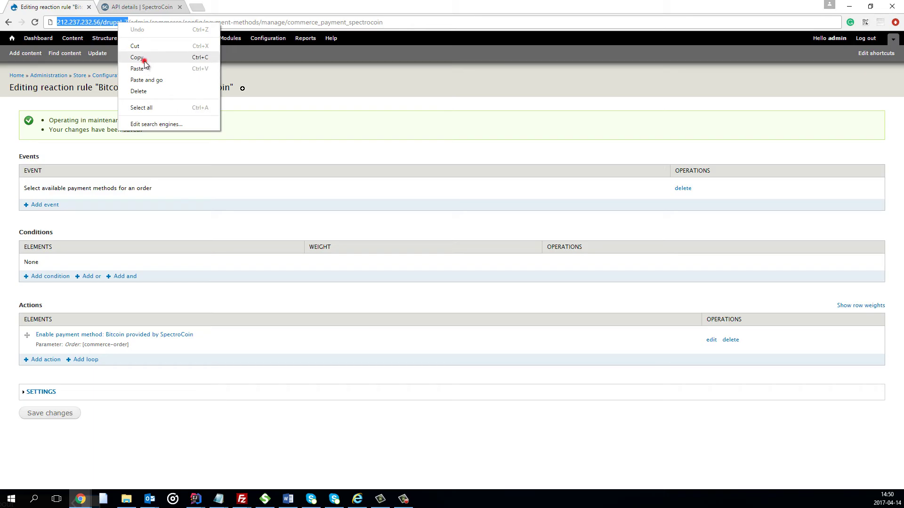
pyautogui.click(145, 63)
pyautogui.click(196, 7)
pyautogui.rightClick(198, 22)
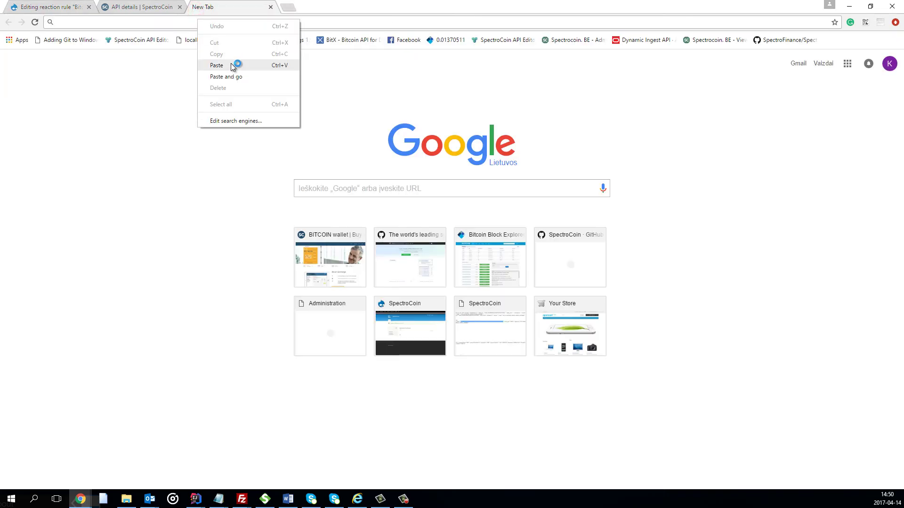
pyautogui.click(217, 66)
pyautogui.press('Return')
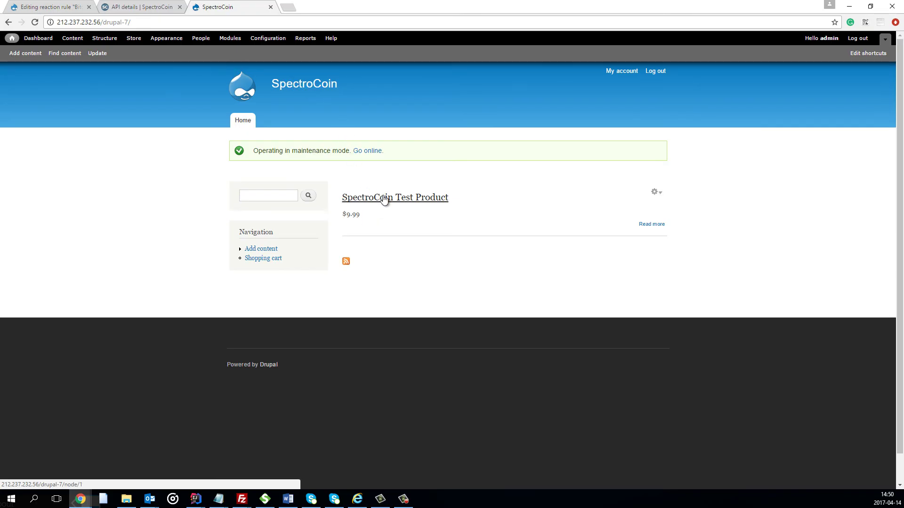
# - Add the SpectroCoin Test Product to the shopping cart and proceed from the cart to checkout
pyautogui.click(383, 199)
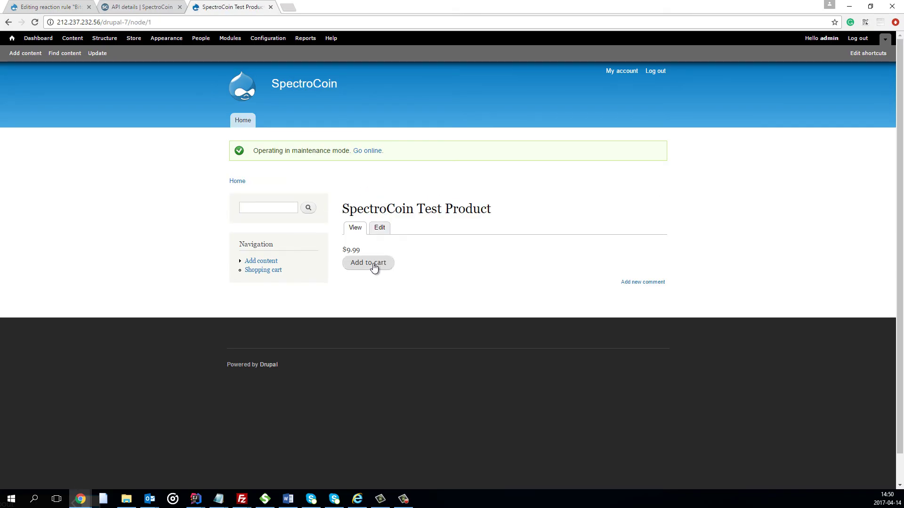
pyautogui.click(374, 265)
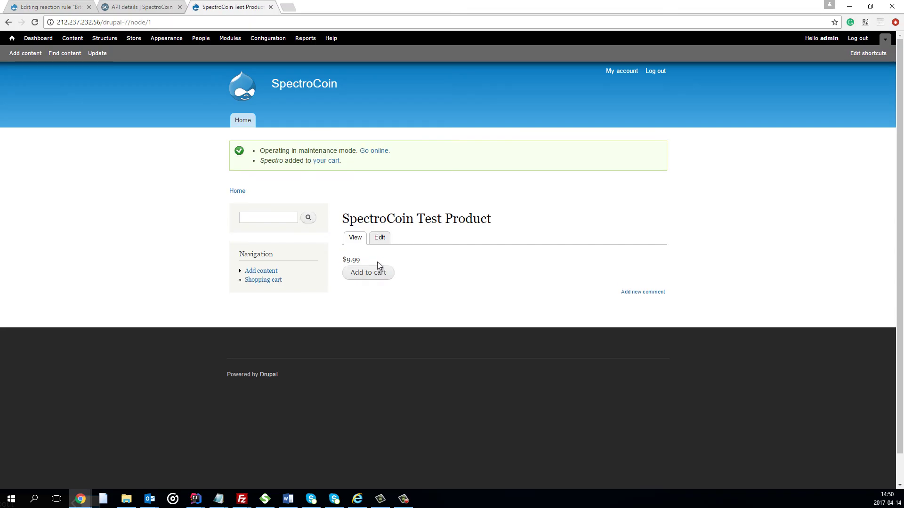
pyautogui.click(331, 161)
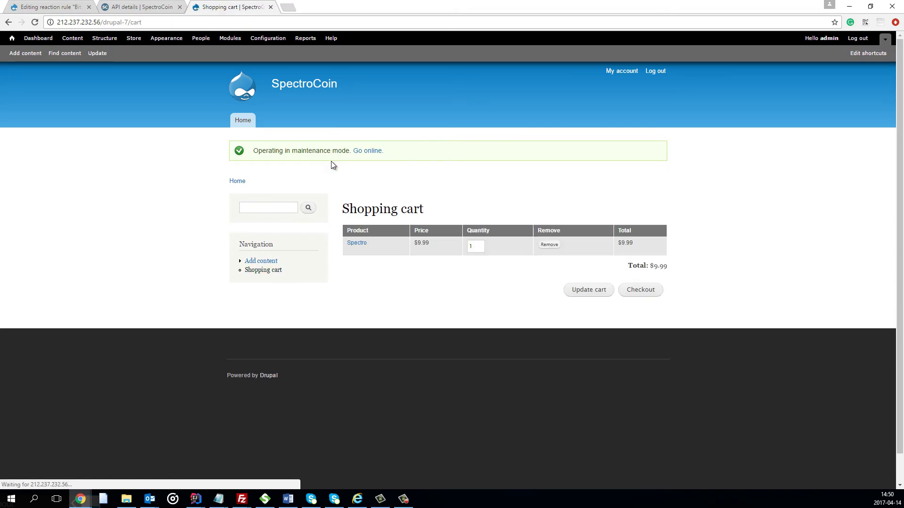
pyautogui.click(642, 296)
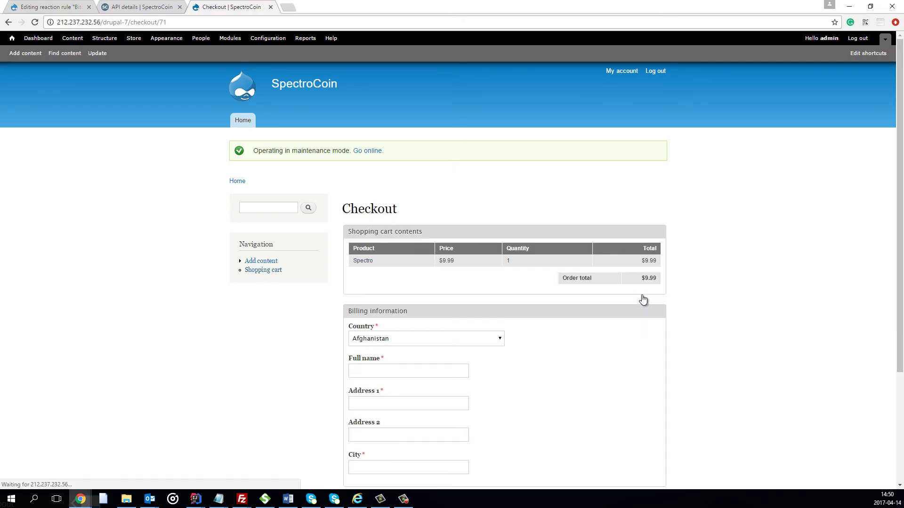
# - Enter "Test" as both the full name and Address 1 in the billing information
pyautogui.scroll(-2, 642, 296)
pyautogui.click(450, 277)
pyautogui.click(394, 279)
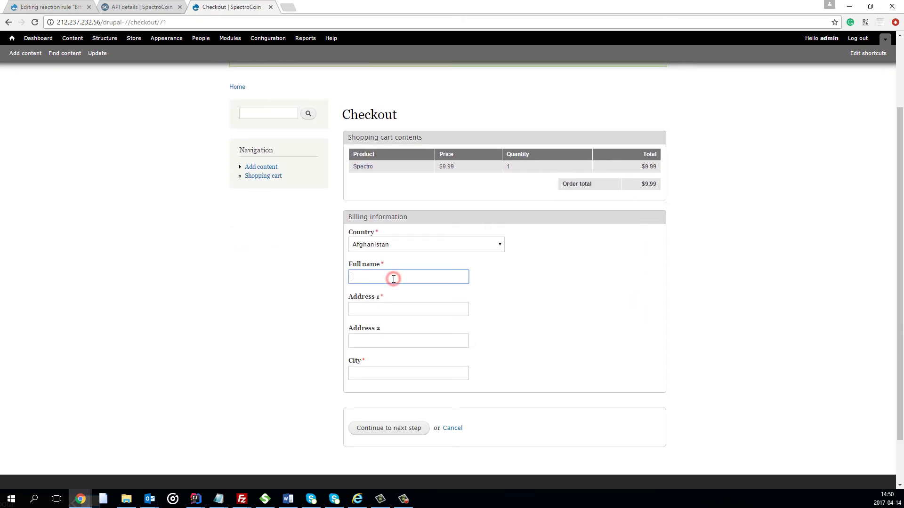
pyautogui.write('Tes')
pyautogui.press('Down')
pyautogui.press('Return')
pyautogui.press('Tab')
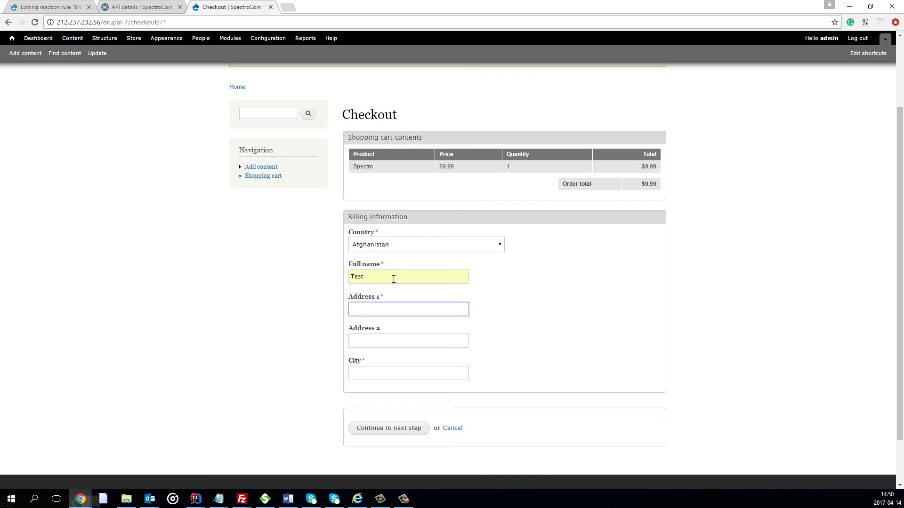
pyautogui.write('Tes')
pyautogui.press('Down')
pyautogui.press('Return')
pyautogui.press('Tab')
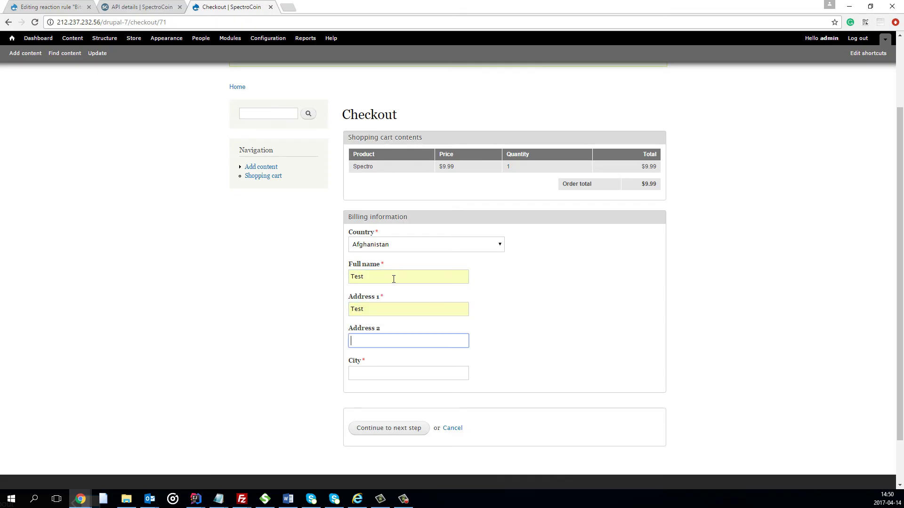
# - Leave Address 2 empty and enter "Test" as the billing city
pyautogui.press('Tab')
pyautogui.write('T')
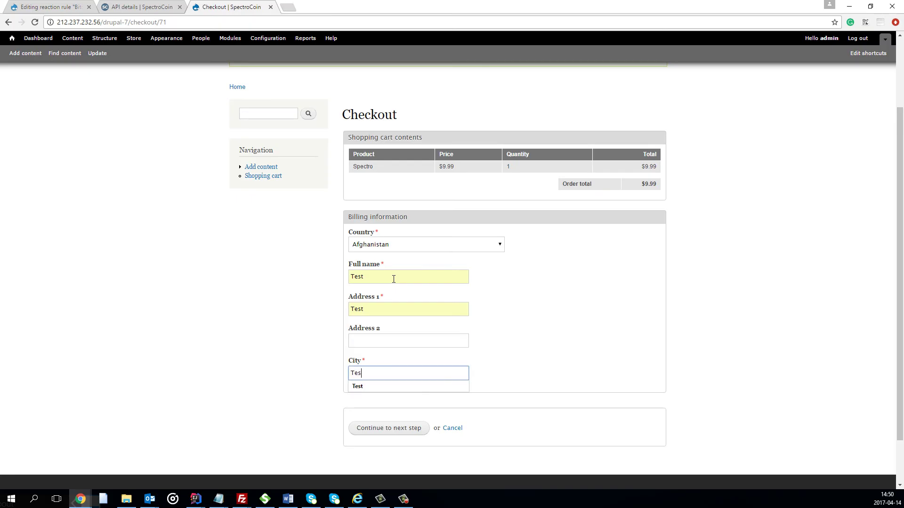
pyautogui.write('es')
pyautogui.press('Down')
pyautogui.press('Return')
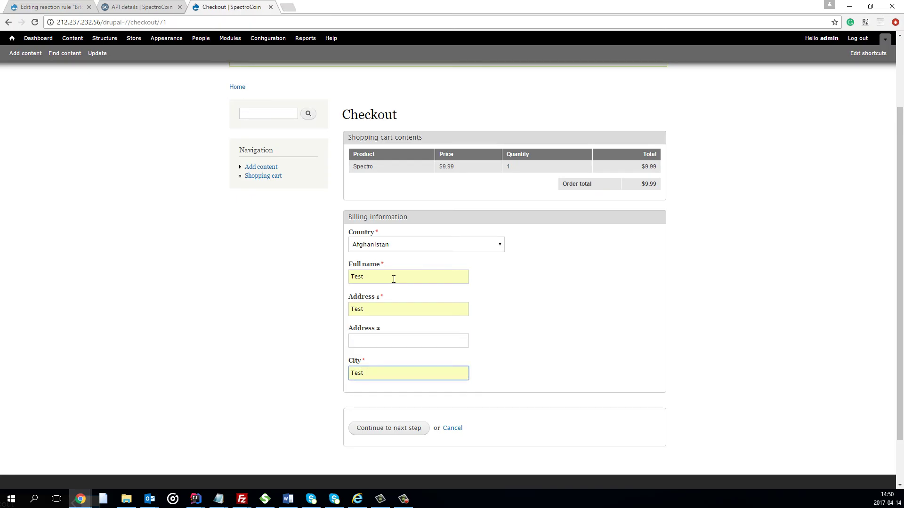
pyautogui.click(393, 280)
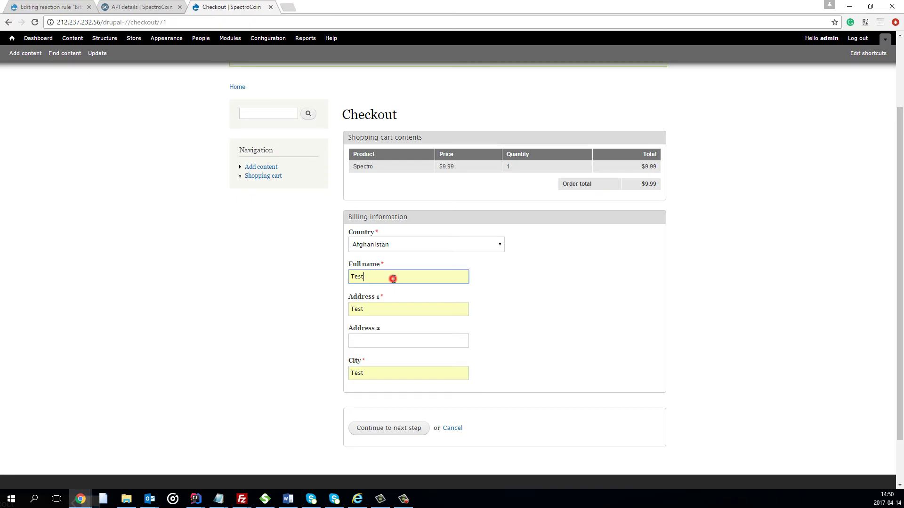
# - Continue through the order review to payment using Bitcoin provided by SpectroCoin
pyautogui.click(385, 428)
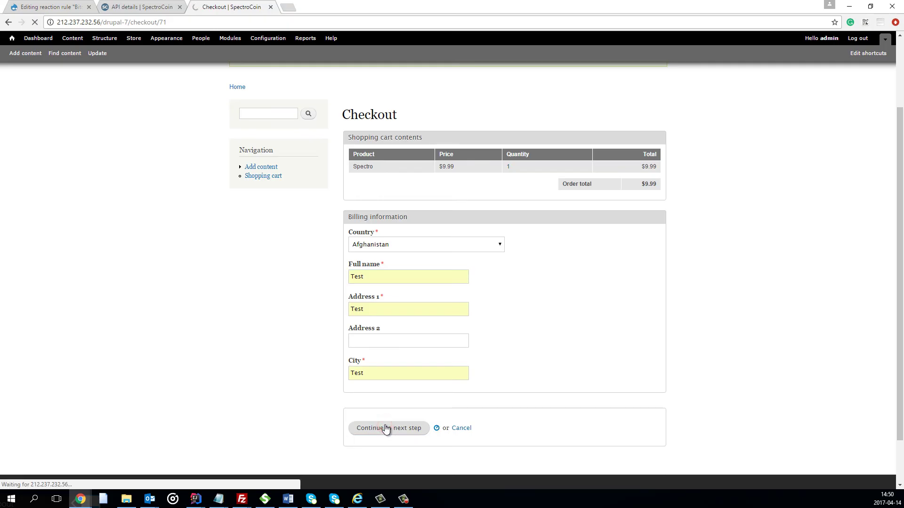
pyautogui.scroll(-2, 385, 425)
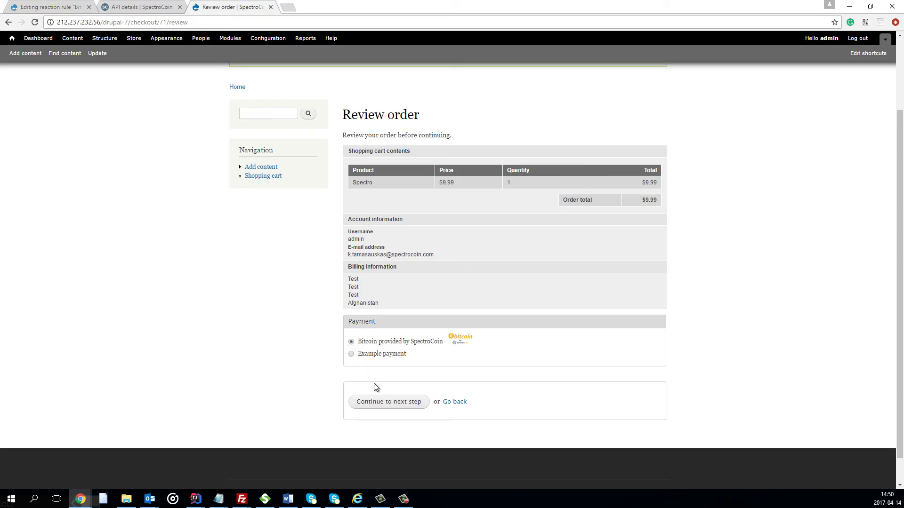
pyautogui.click(381, 408)
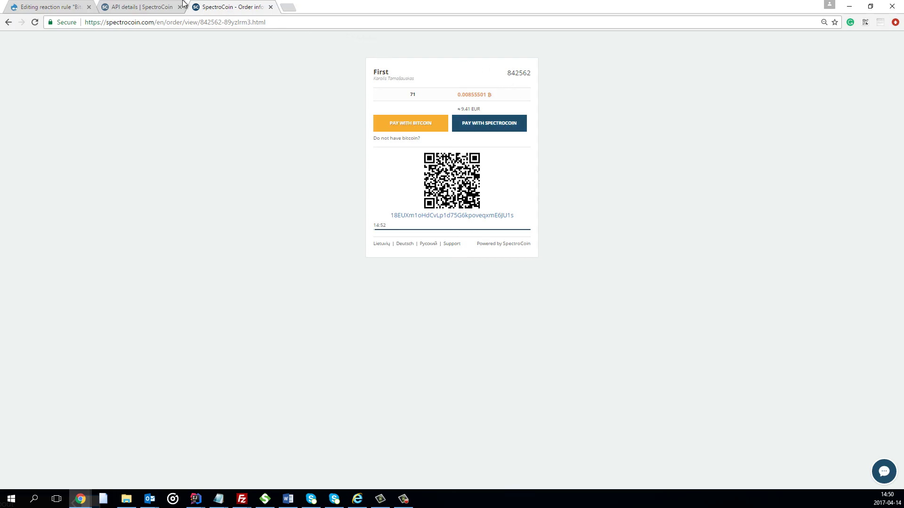
# - Go back to the First project's details on the SpectroCoin site and reload its order list
pyautogui.moveTo(182, 5); pyautogui.dragTo(277, 7)
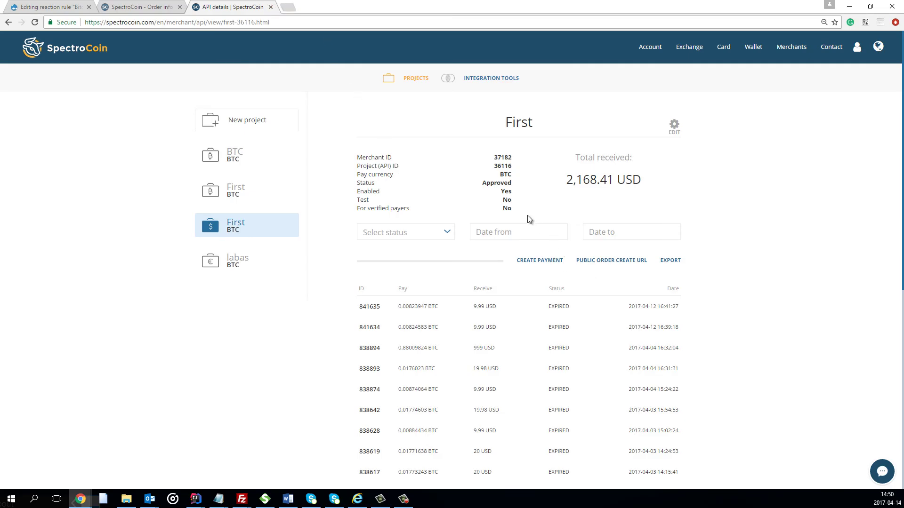
pyautogui.click(281, 22)
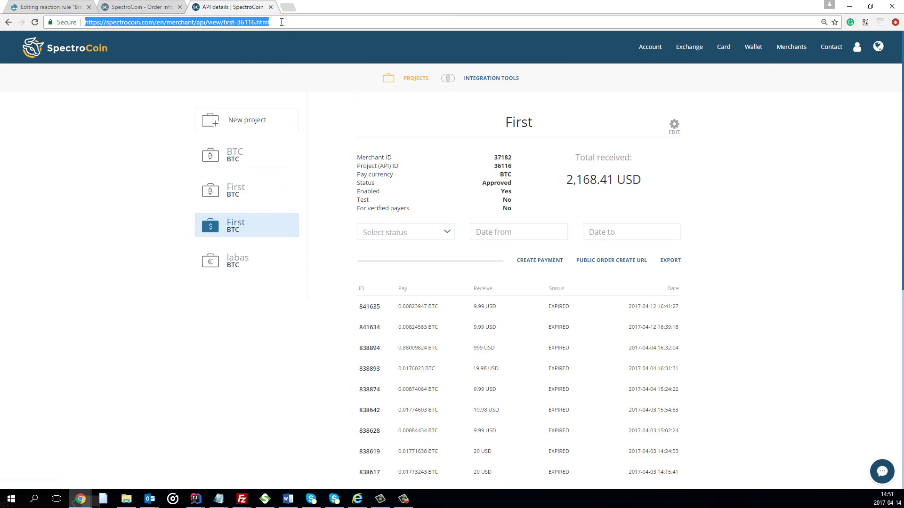
pyautogui.press('Return')
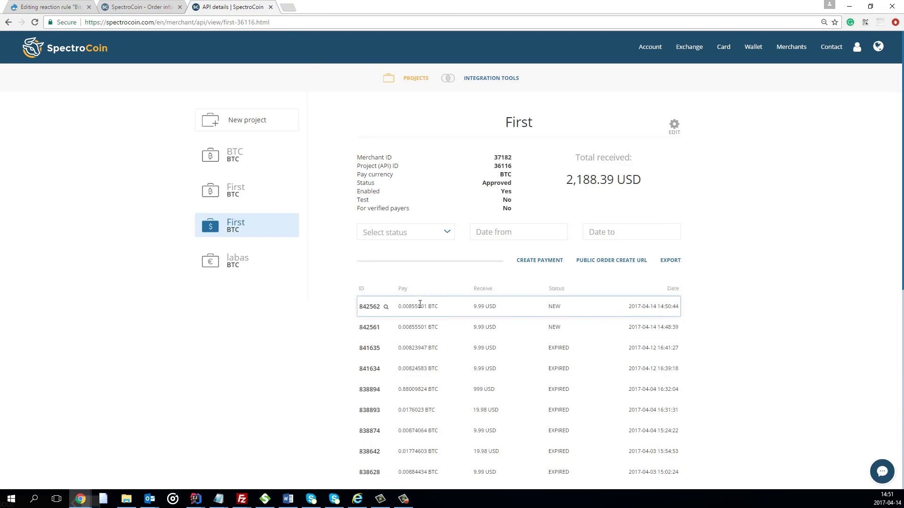
# - Compare the order number on the Bitcoin payment page with the newest order in the First project's list
pyautogui.click(141, 7)
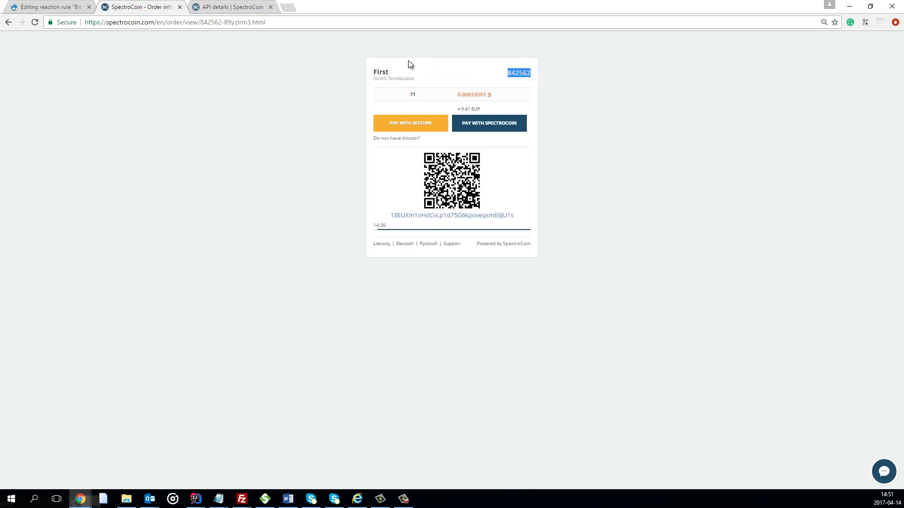
pyautogui.click(489, 79)
pyautogui.click(231, 7)
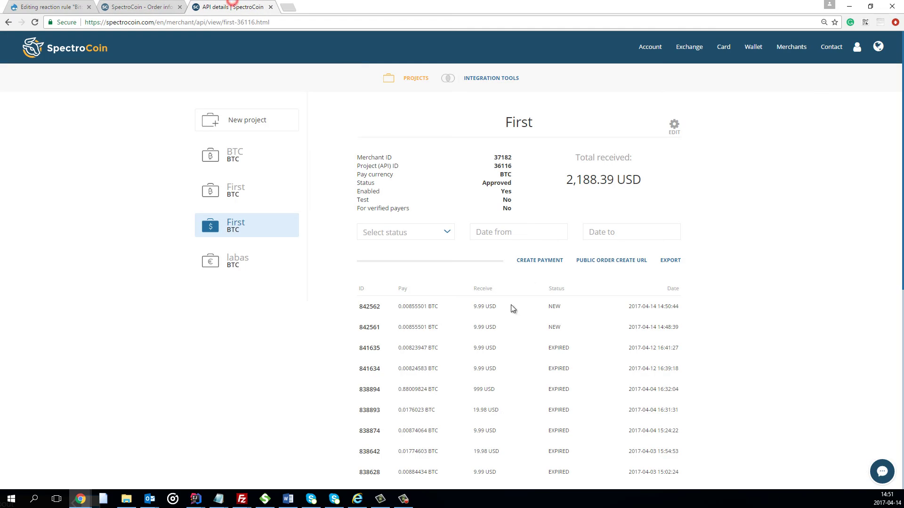
pyautogui.moveTo(354, 306); pyautogui.dragTo(391, 308)
# - Open the details of the newest order in the First project's order list
pyautogui.click(417, 303)
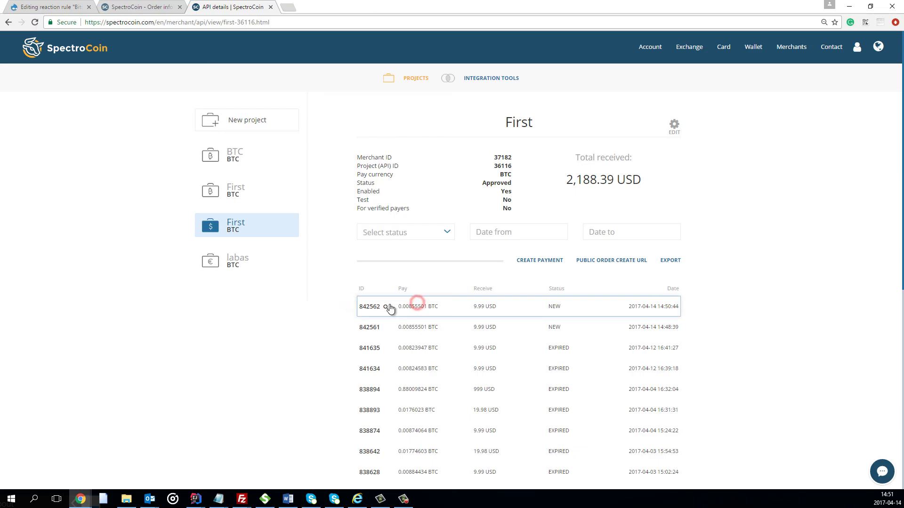
pyautogui.click(389, 306)
pyautogui.click(466, 196)
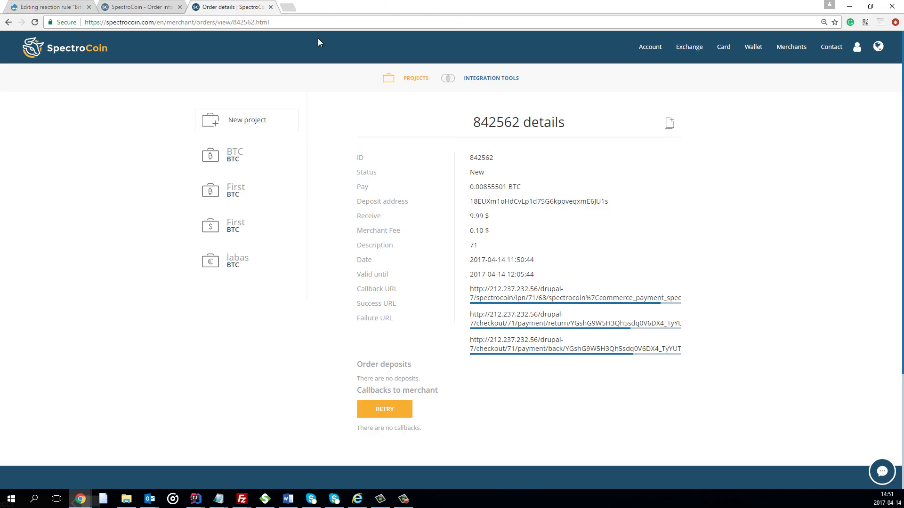
# - Check the payment page against the merchant order details, and leave the details for the SpectroCoin home page
pyautogui.click(137, 5)
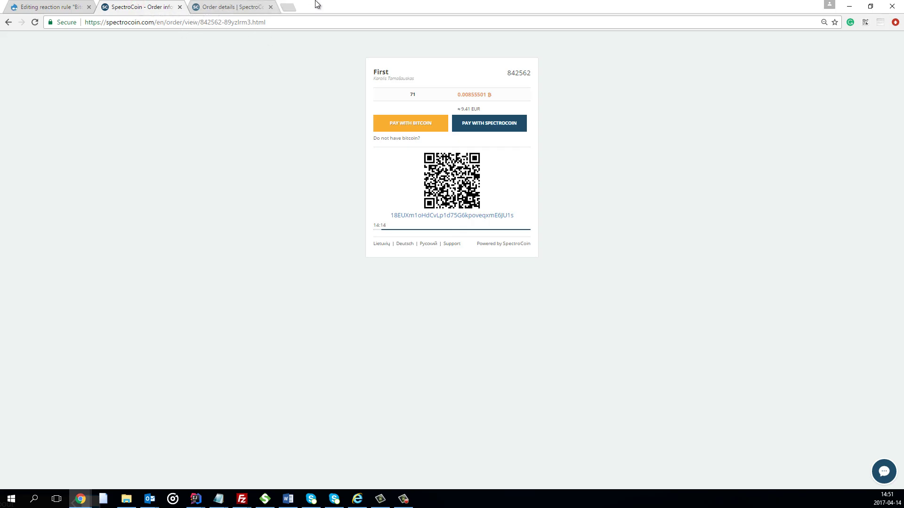
pyautogui.click(233, 6)
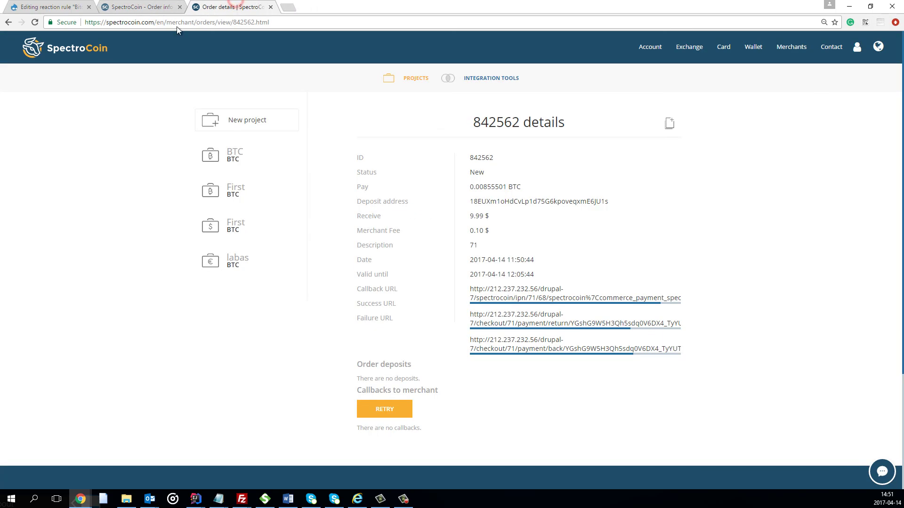
pyautogui.click(90, 50)
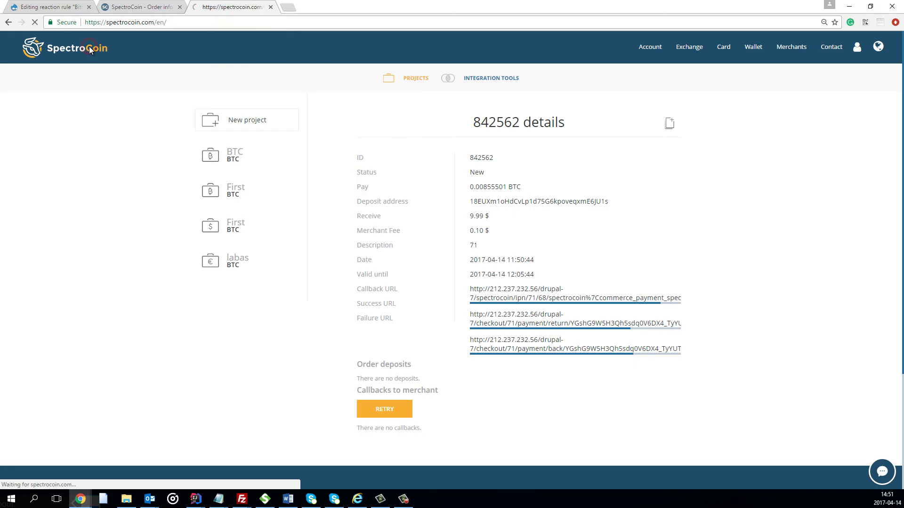